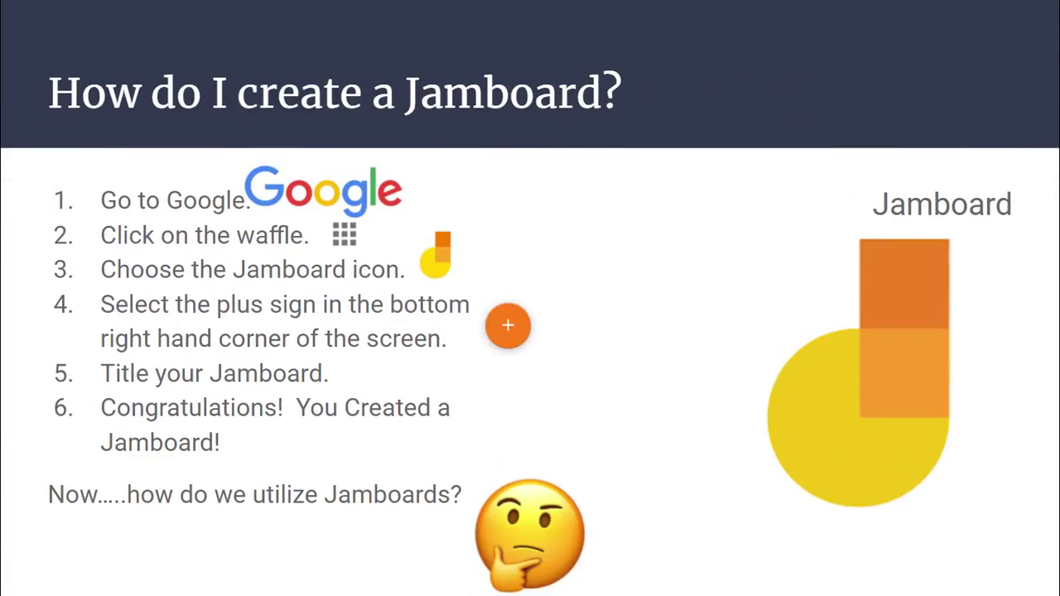
Exit the full-screen slideshow to return to the 'Thumb Nail Jamboards' editor.
key("Escape")
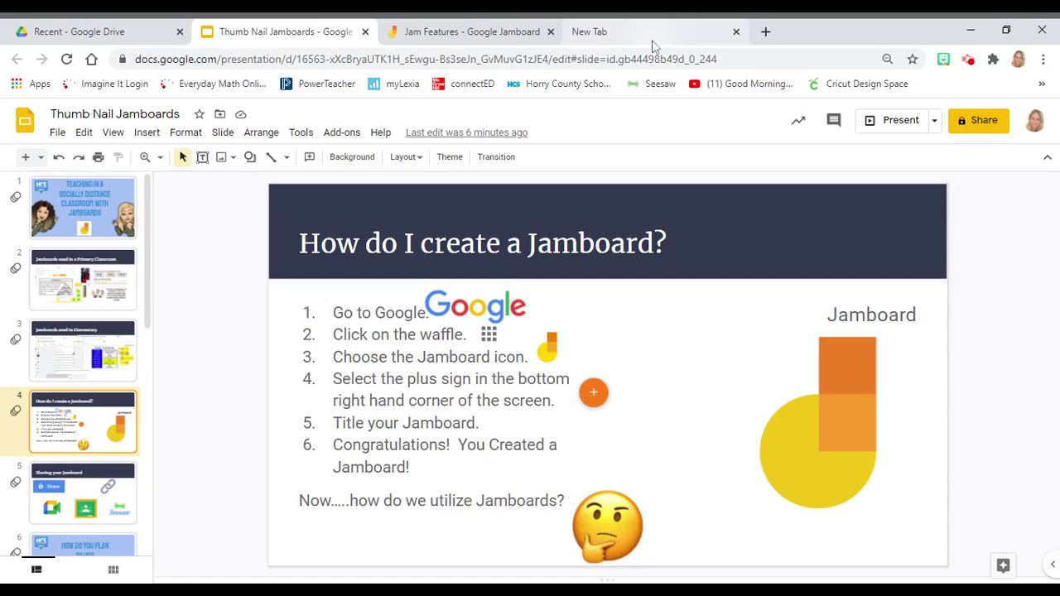
In the empty new tab, launch Jamboard from the Google apps grid.
left_click(651, 41)
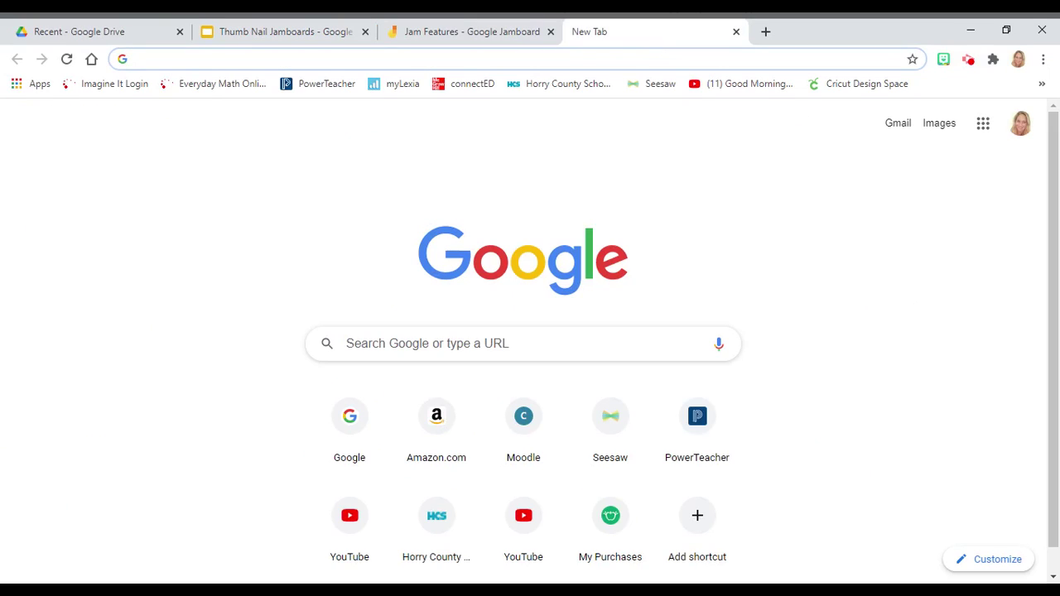
left_click(991, 133)
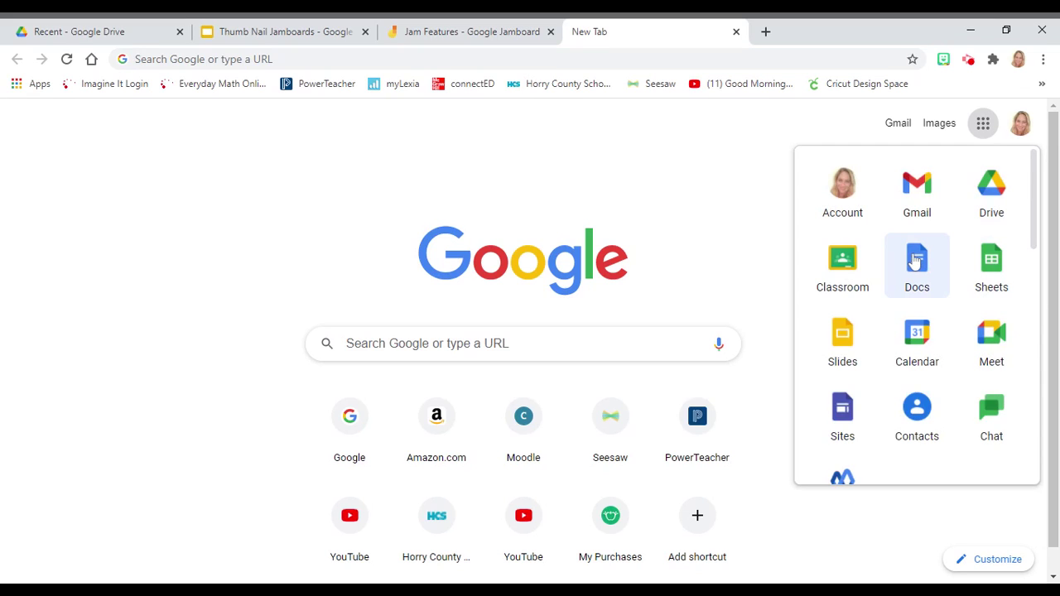
scroll(915, 263, "down", 5)
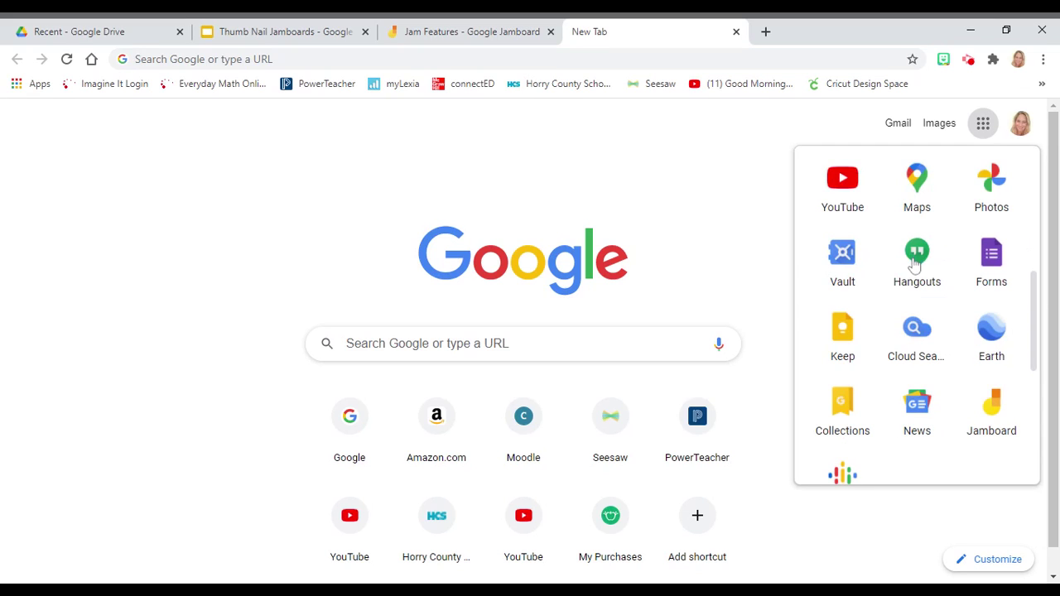
left_click(997, 413)
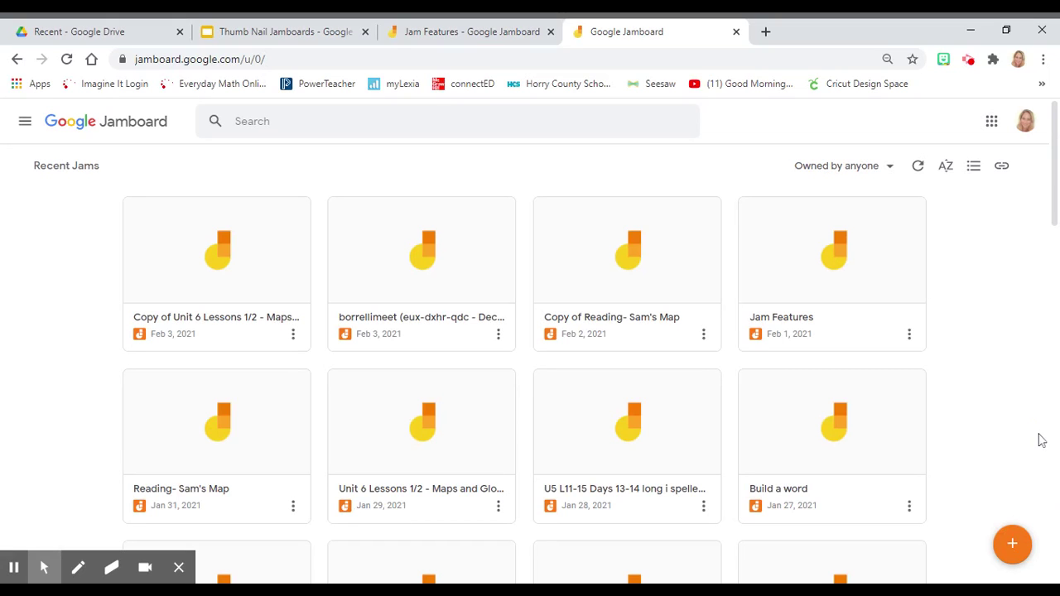
Create a blank jam and title it 'My Jam'.
left_click(1011, 548)
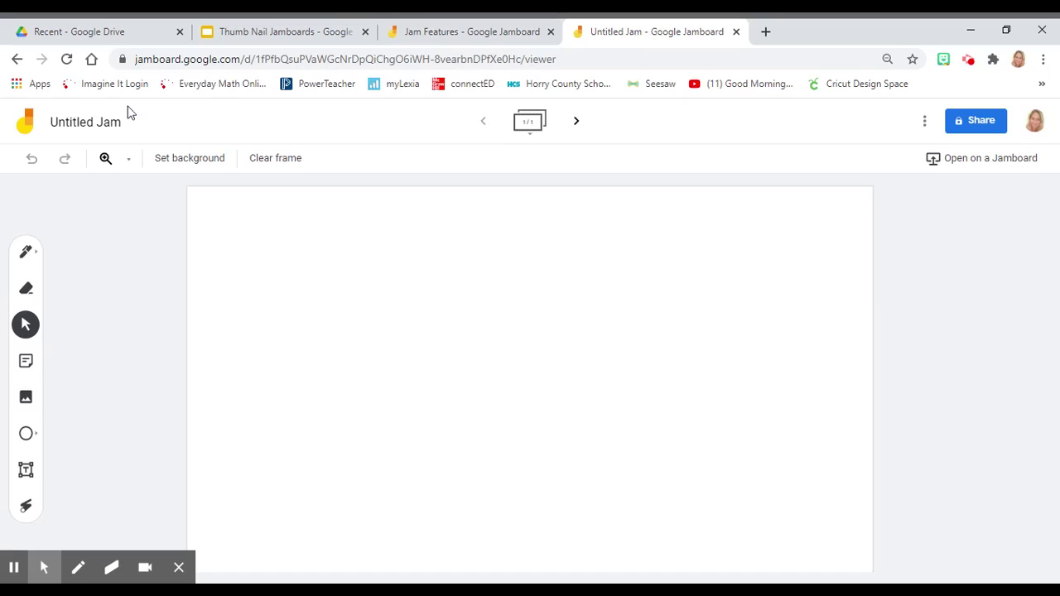
left_click(105, 126)
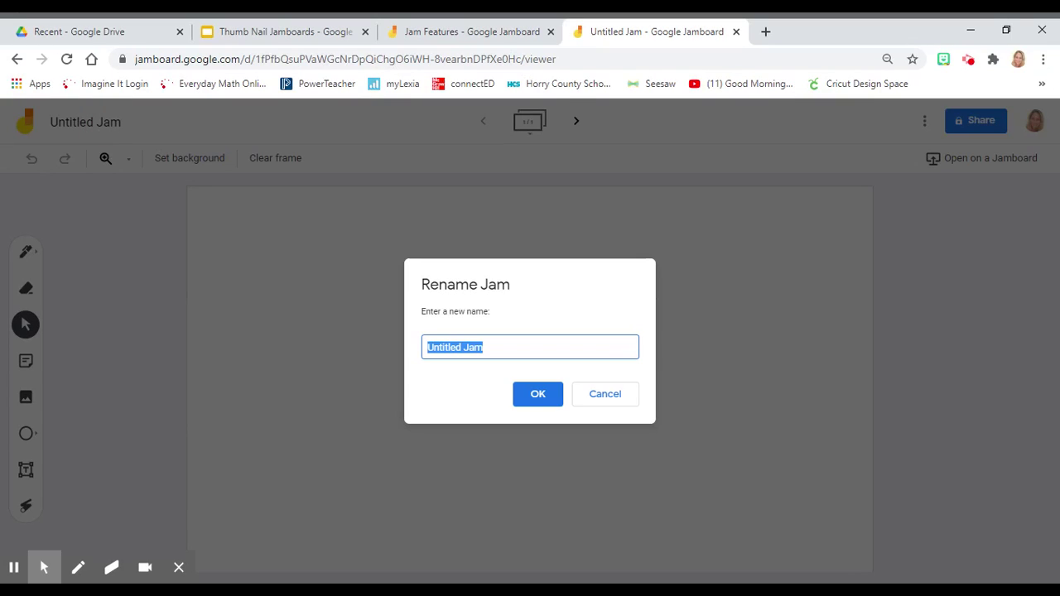
type("My Jam")
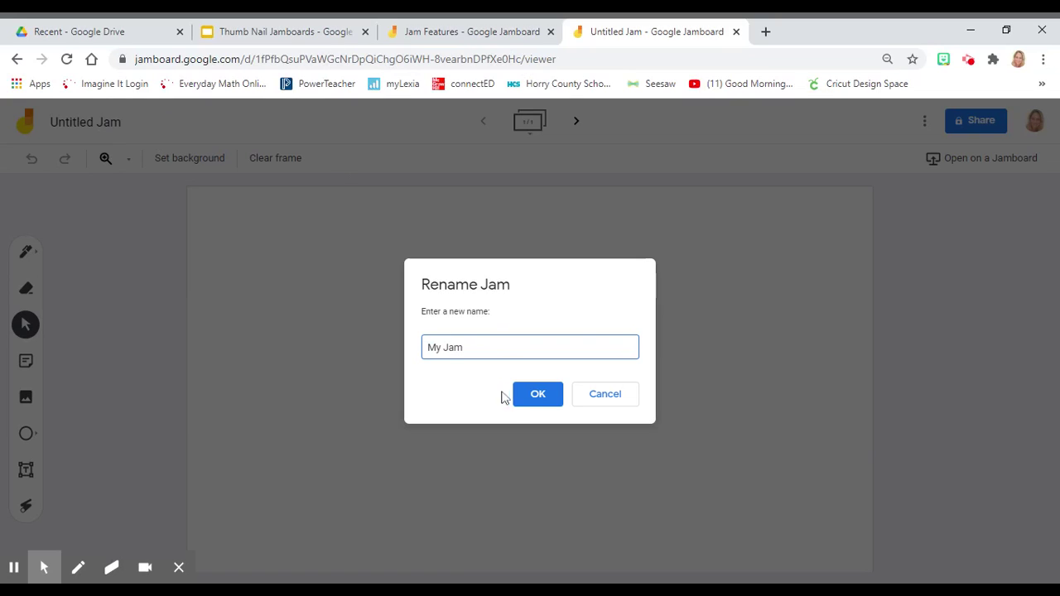
left_click(536, 397)
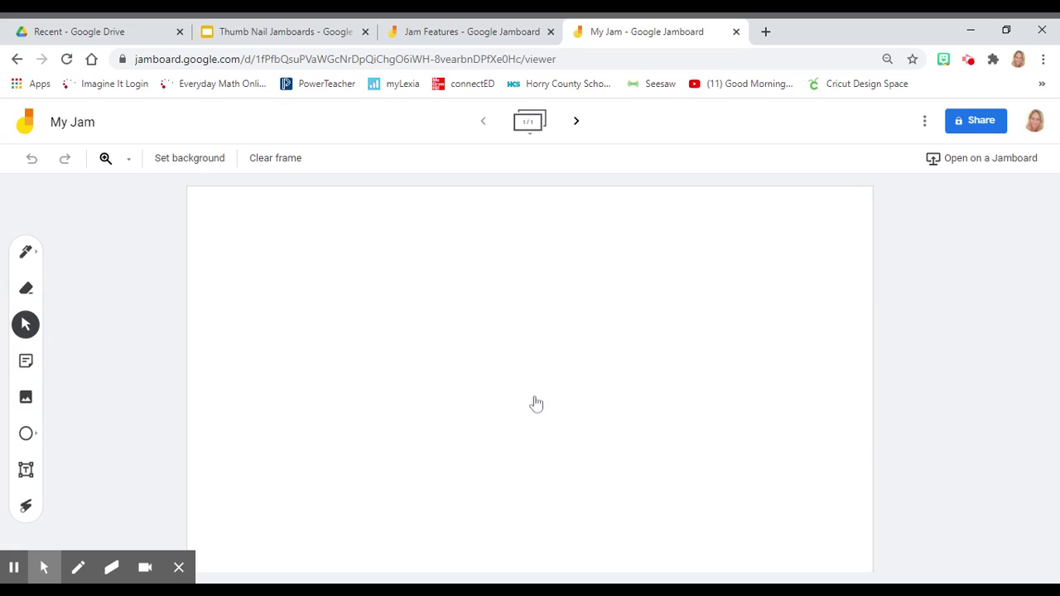
On the Jam Features board, drag the teal circle down and right, then advance to Sticky Notes.
left_click(458, 33)
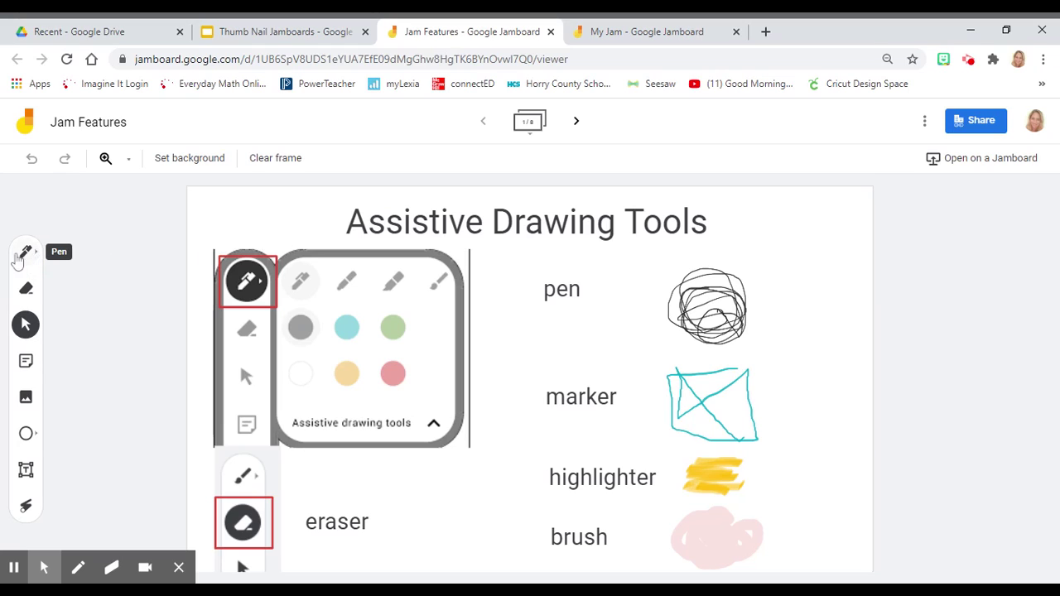
left_click(26, 255)
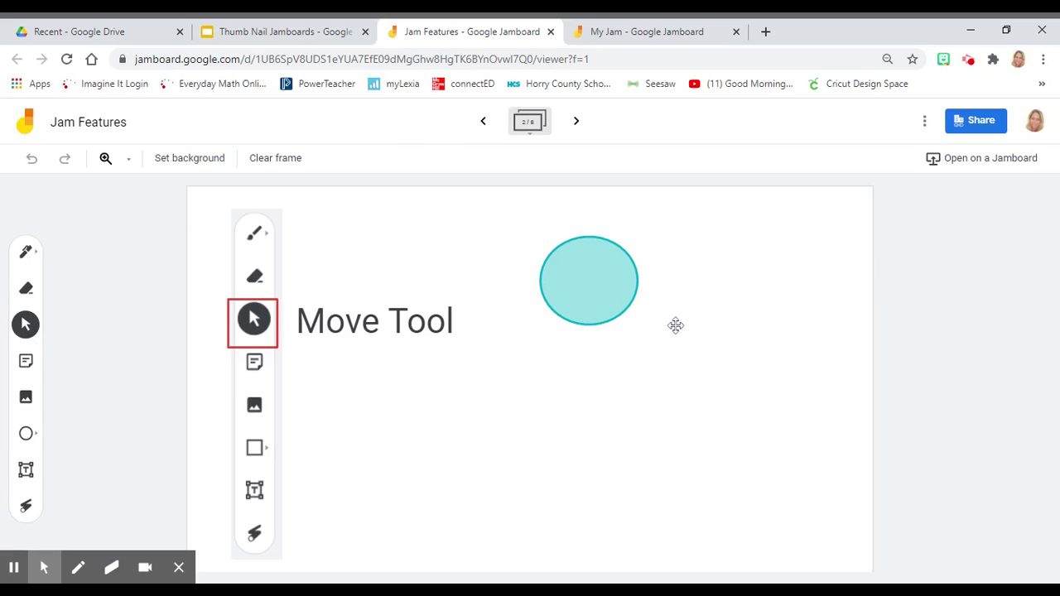
left_click_drag(606, 247, 619, 377)
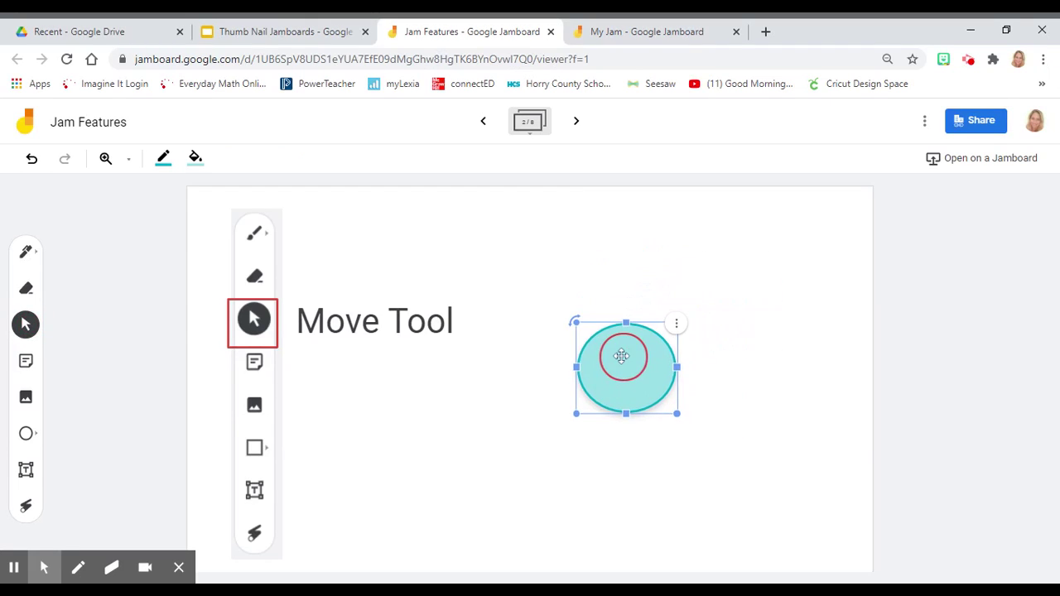
left_click(576, 122)
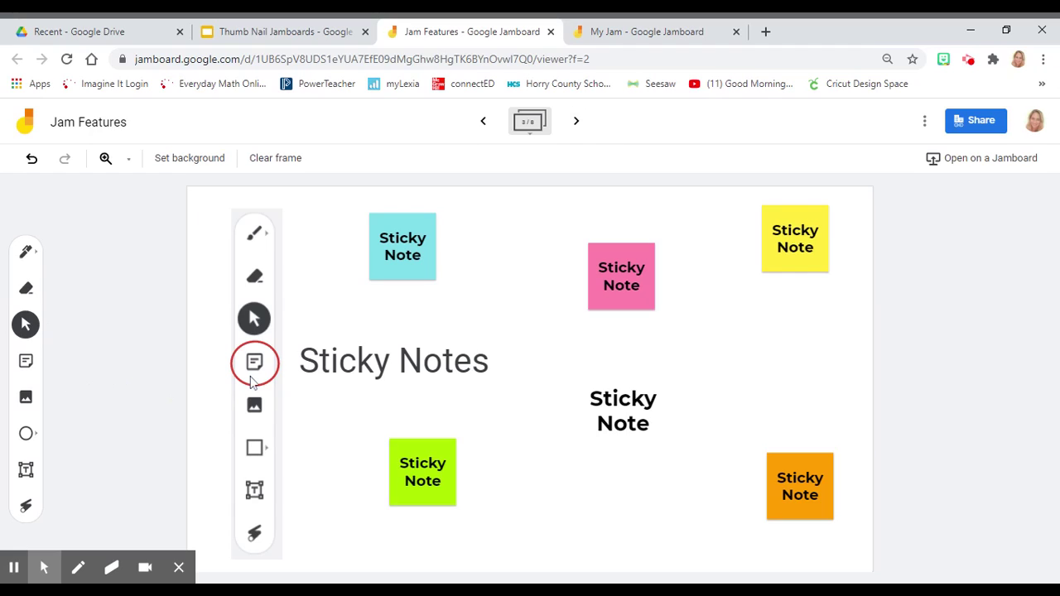
Add a pink sticky note reading 'Sticky Note' to the frame.
left_click(26, 363)
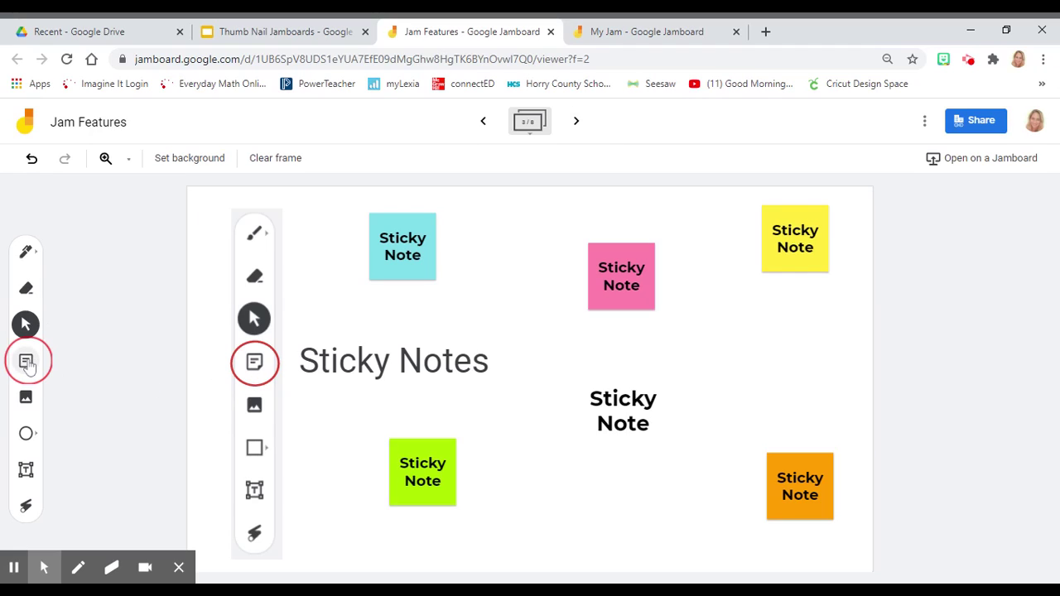
left_click(26, 362)
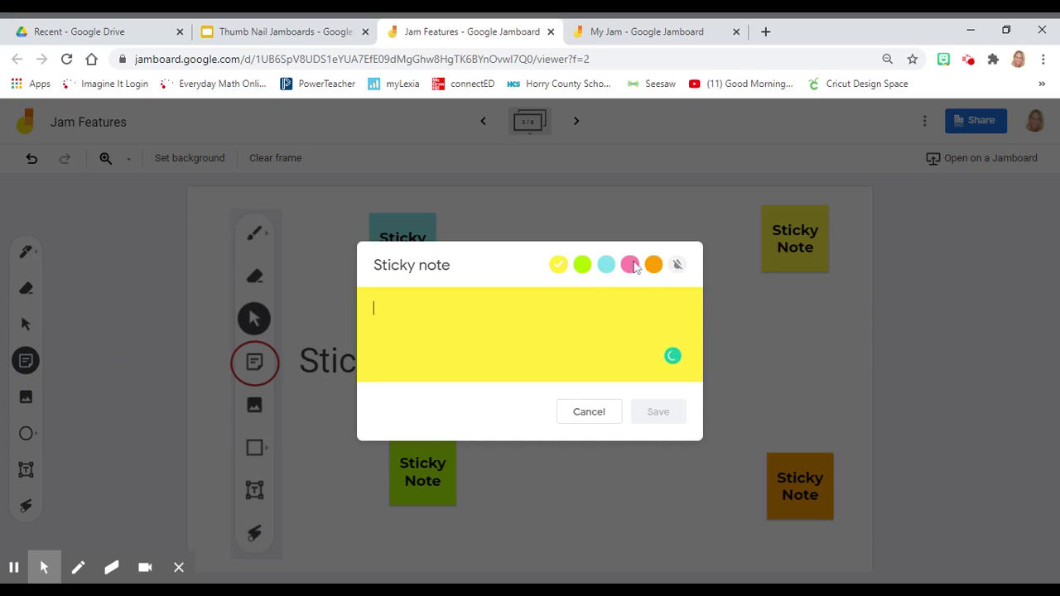
left_click(677, 265)
left_click(629, 265)
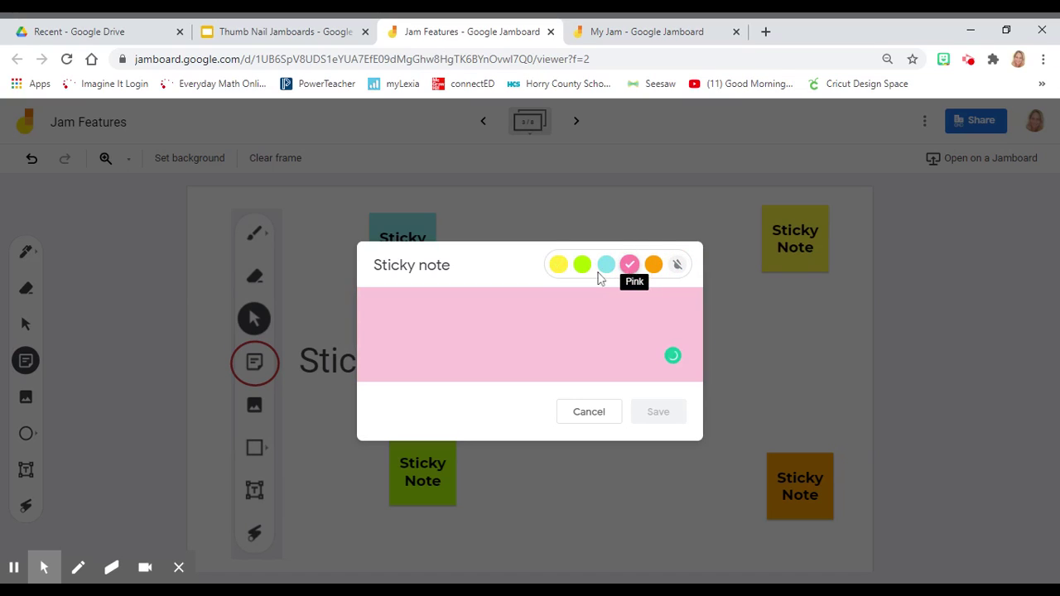
left_click(452, 314)
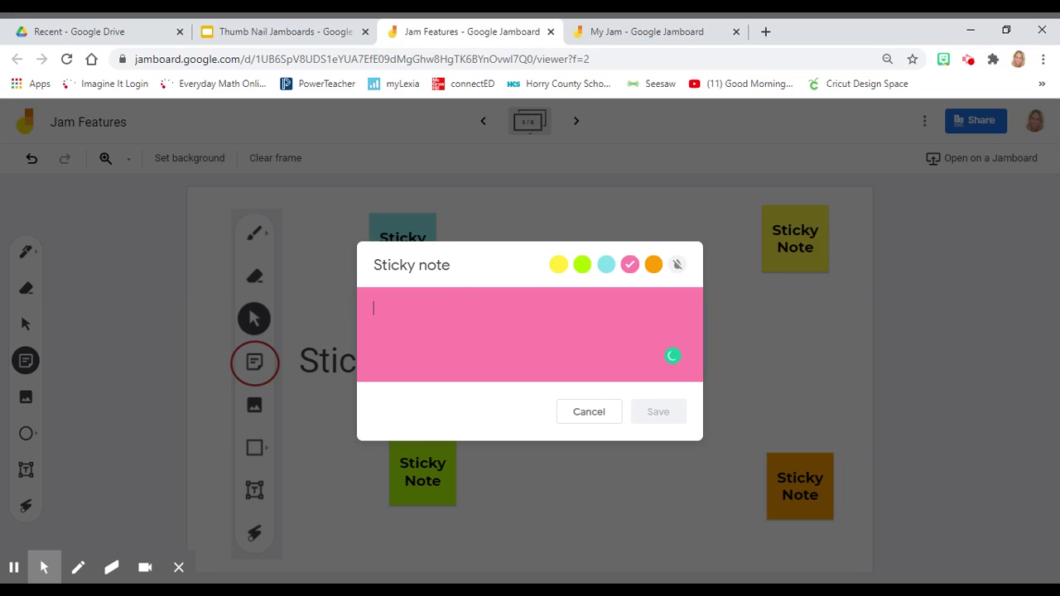
type("Sticky Note")
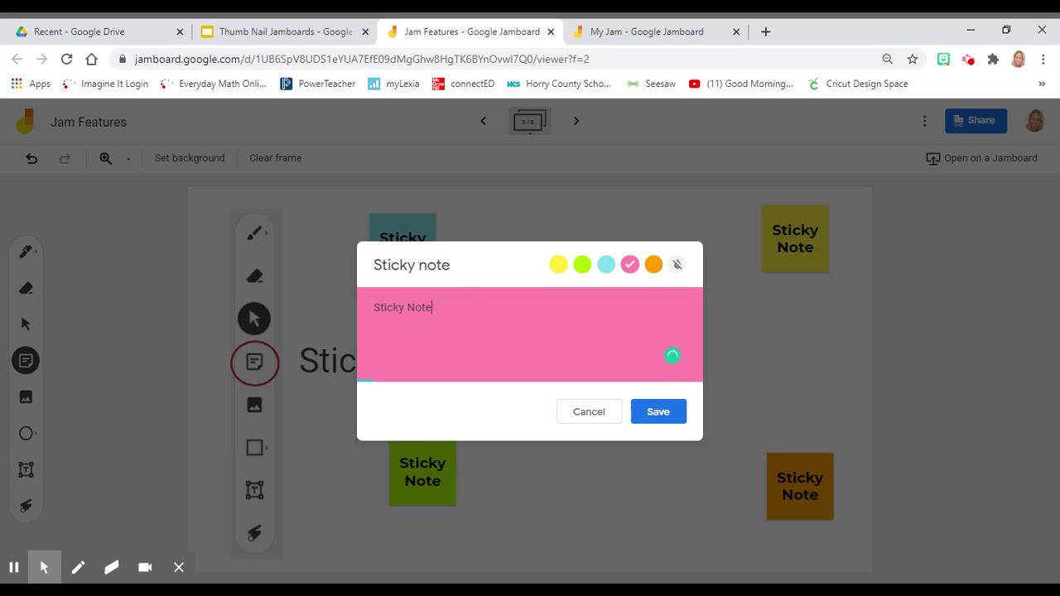
left_click(663, 416)
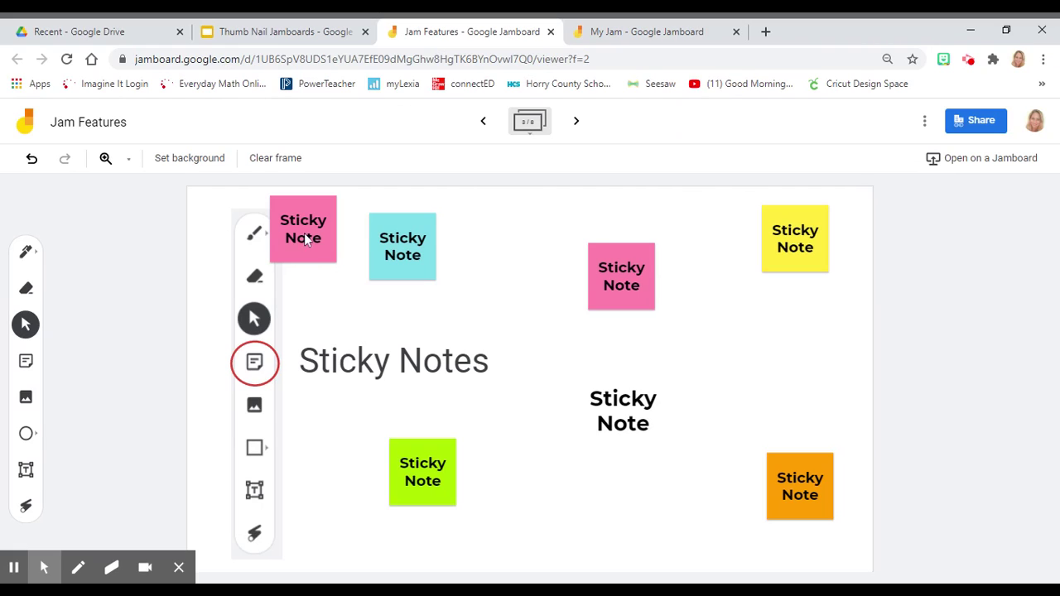
Move the pink note near the orange note, enlarge it and rotate it about 45 degrees.
left_click_drag(306, 239, 722, 373)
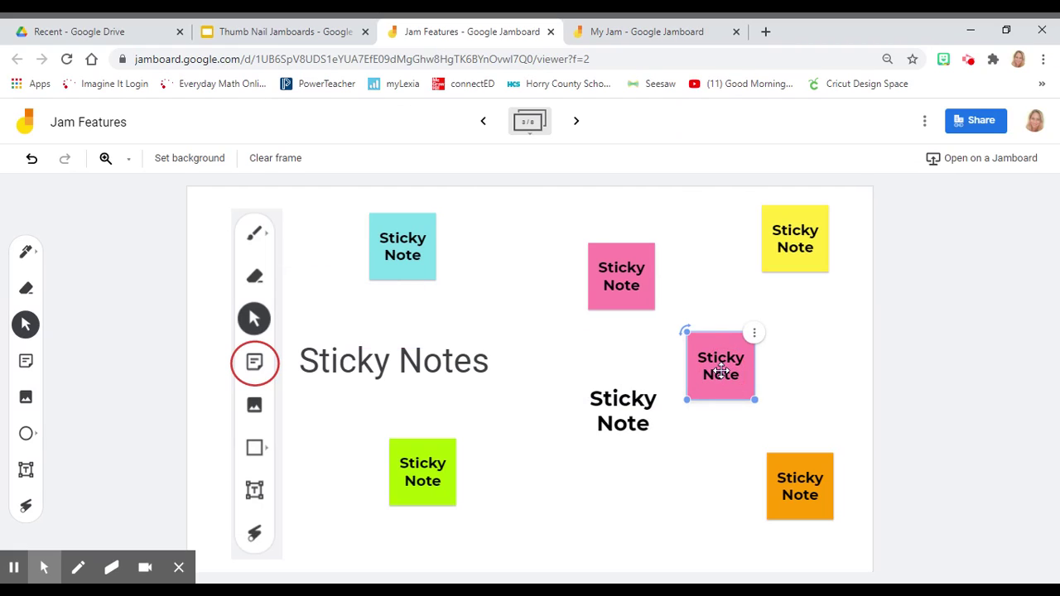
left_click_drag(754, 400, 786, 432)
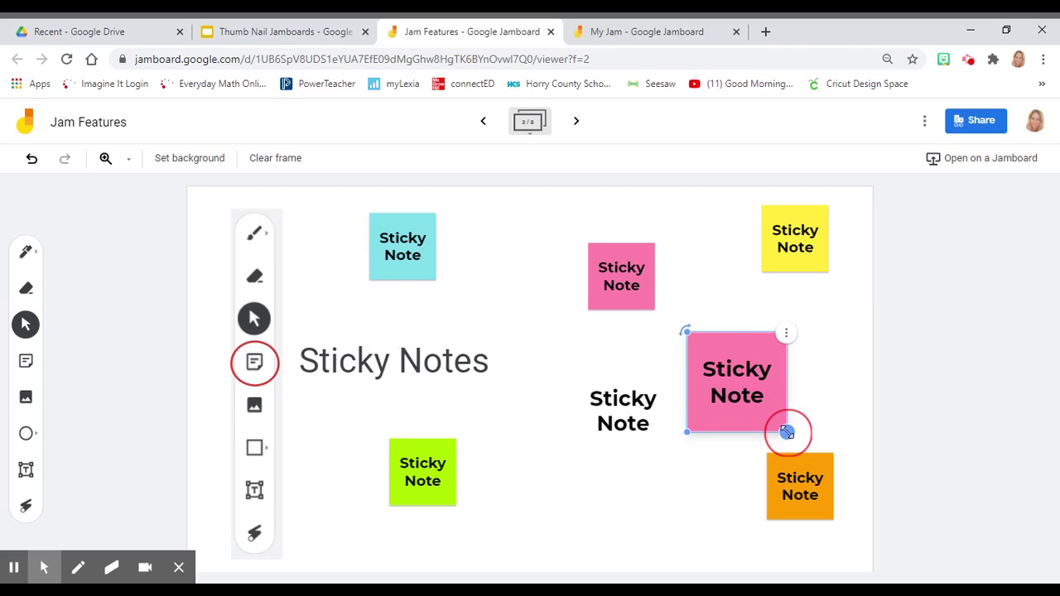
left_click_drag(686, 331, 734, 310)
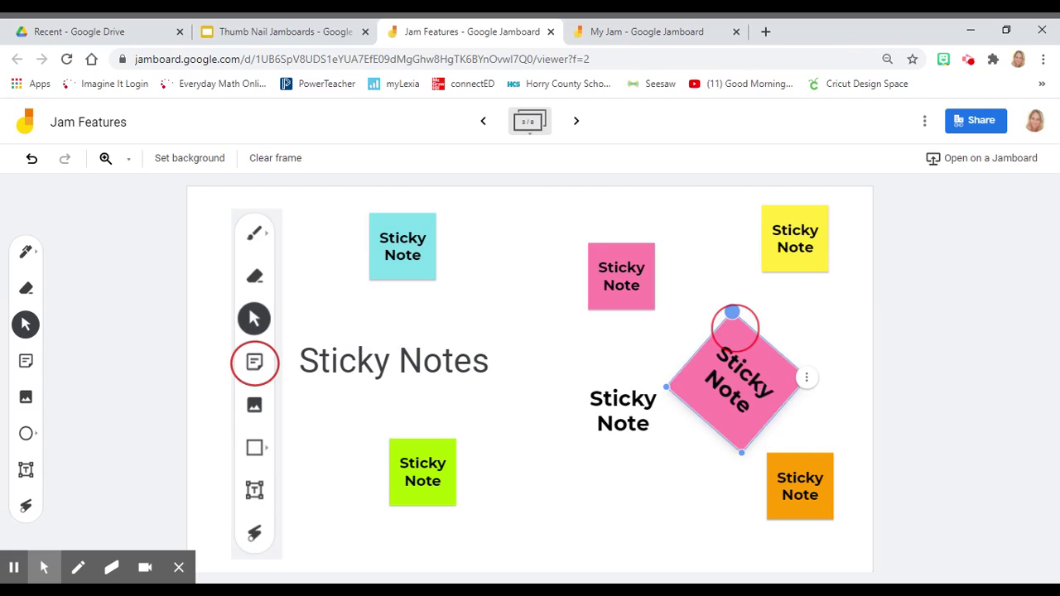
right_click(805, 379)
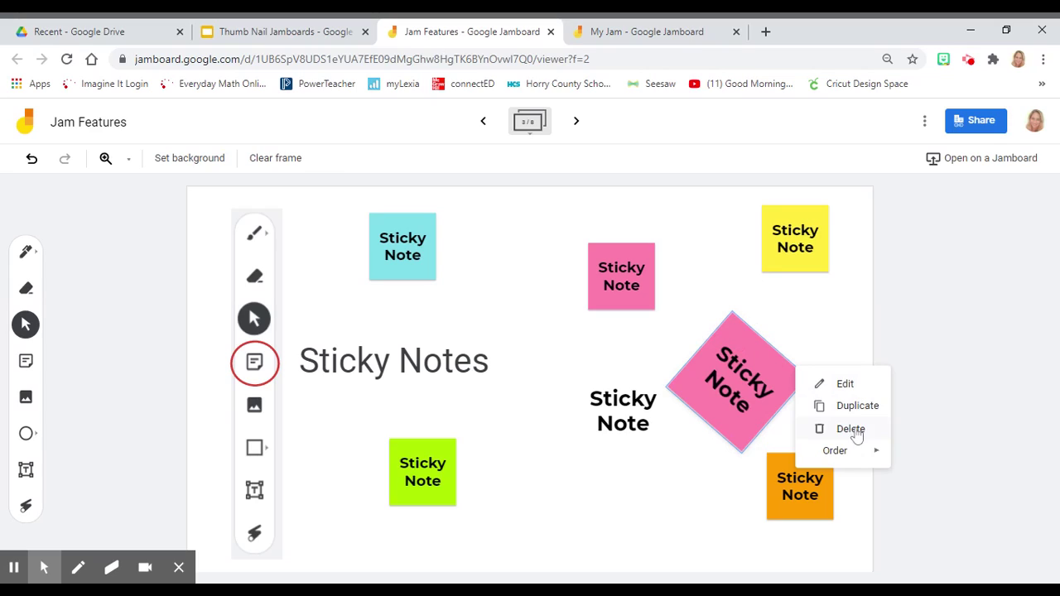
mouse_move(857, 461)
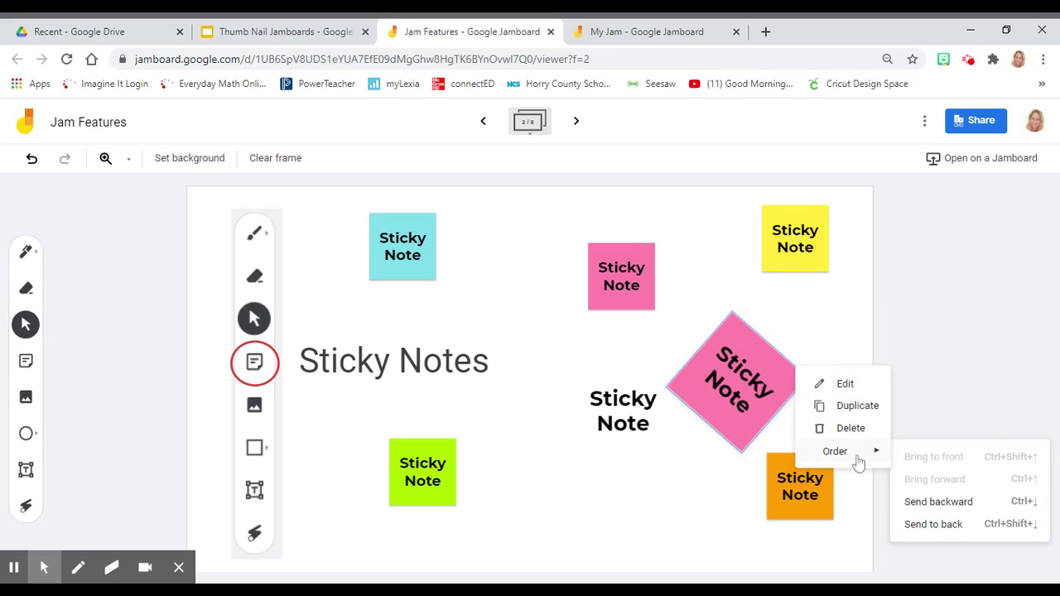
left_click(573, 122)
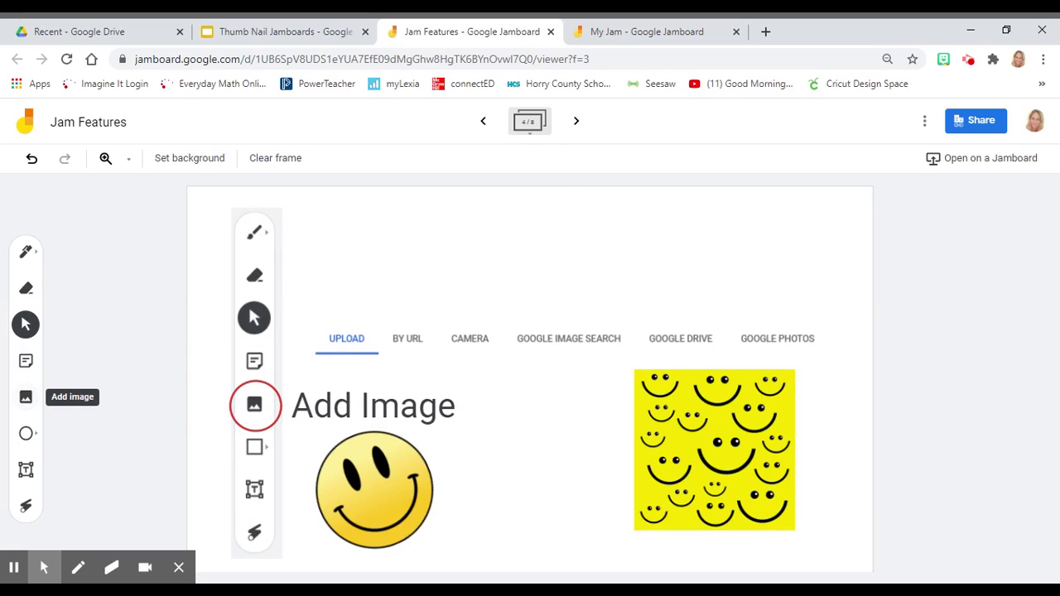
Insert a thumbs-up smiley from a 'smiley face' image search and move it to the frame's top.
left_click(26, 398)
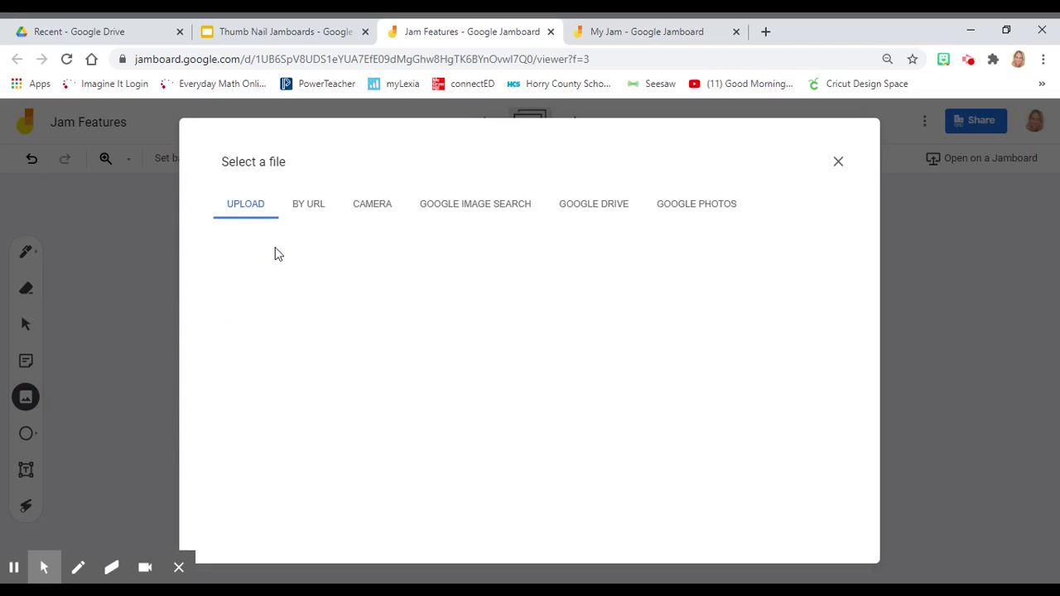
left_click(438, 212)
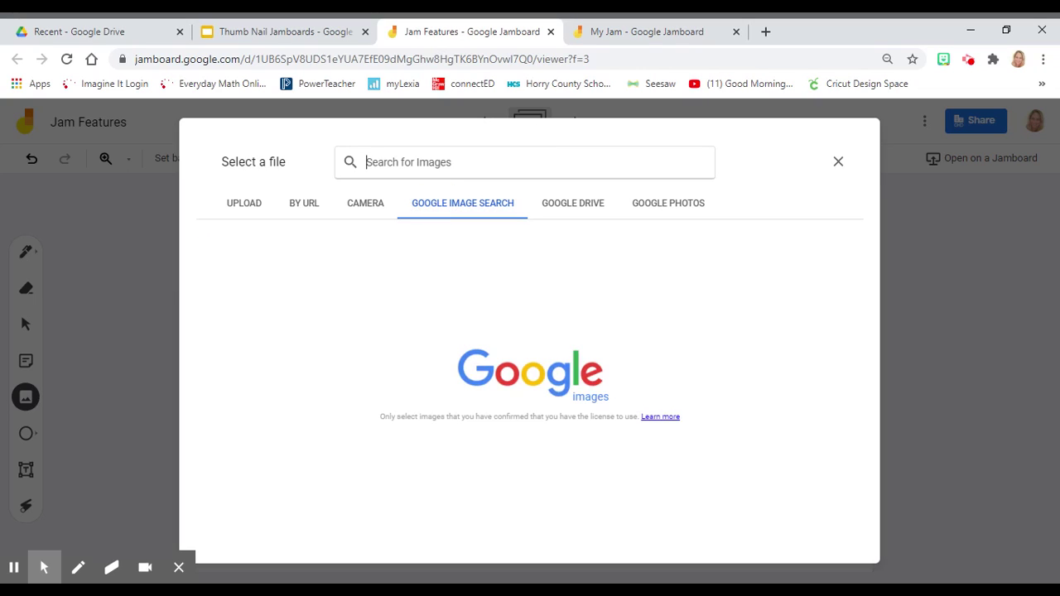
type("smiley face")
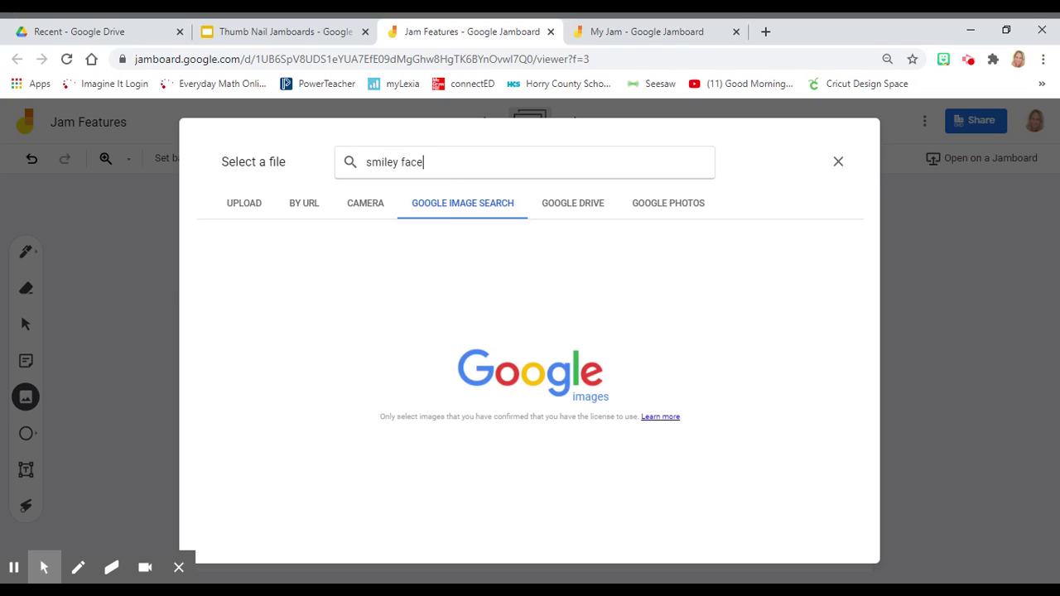
key("Return")
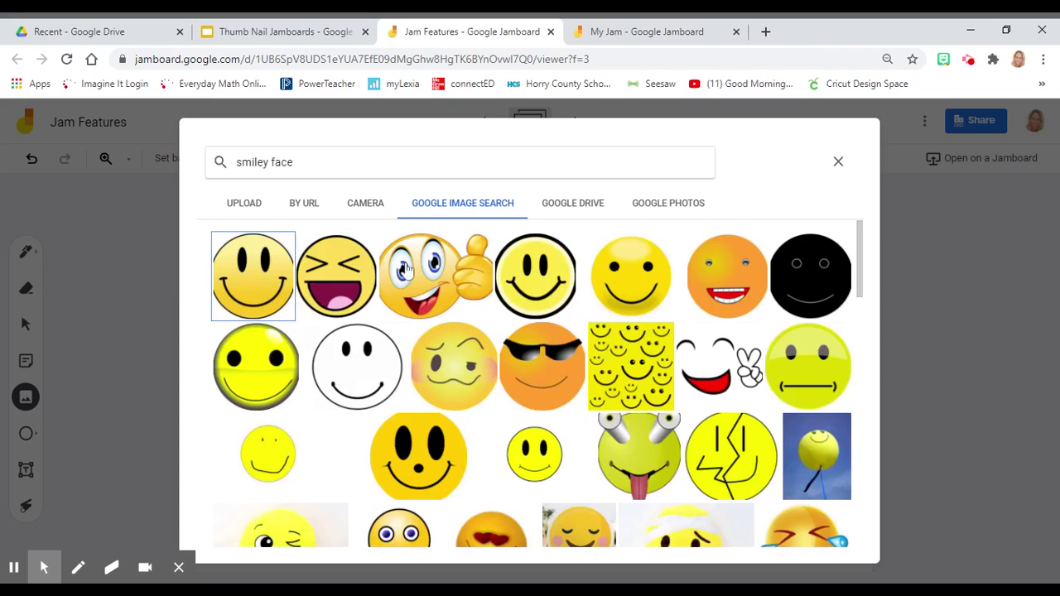
left_click(406, 261)
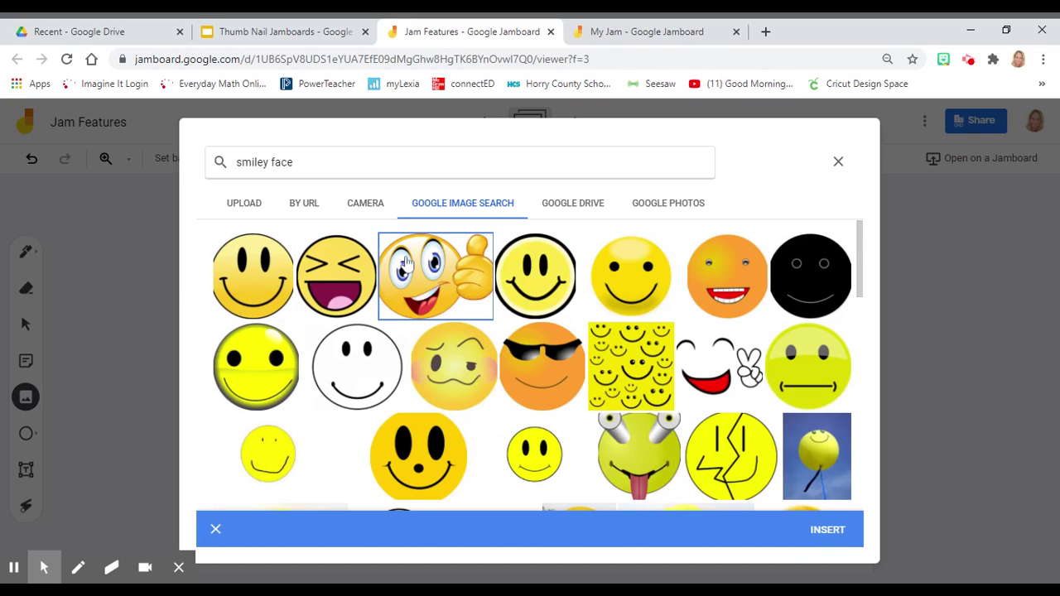
left_click(828, 536)
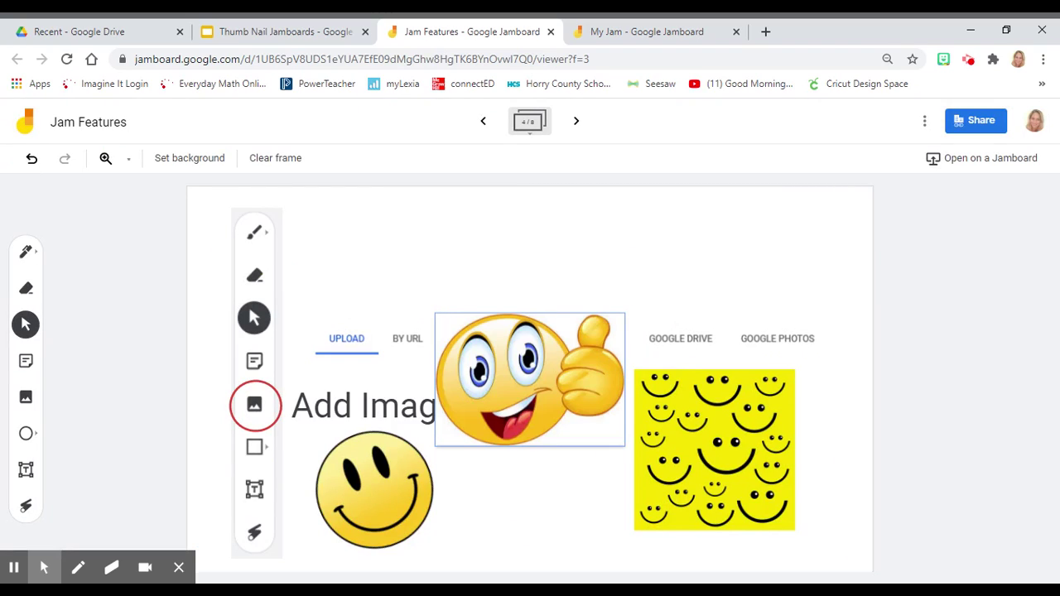
left_click(551, 393)
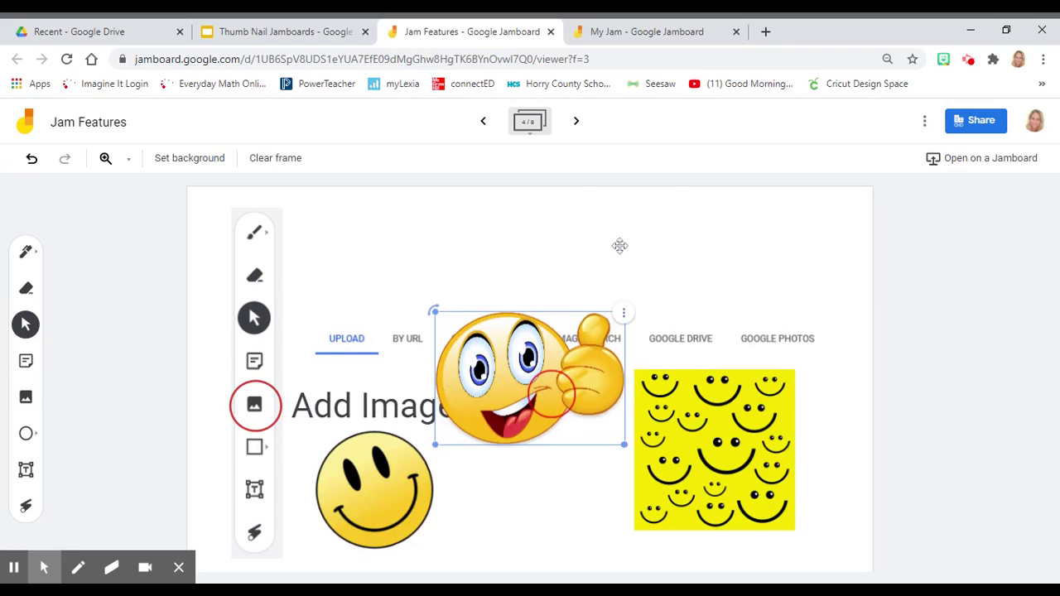
left_click_drag(619, 245, 626, 276)
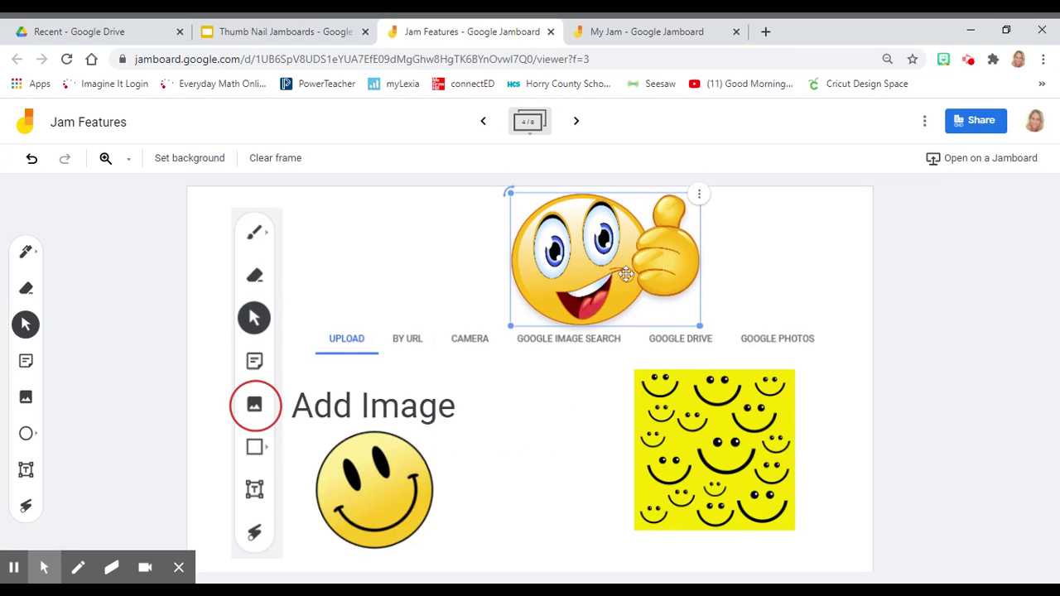
left_click(577, 121)
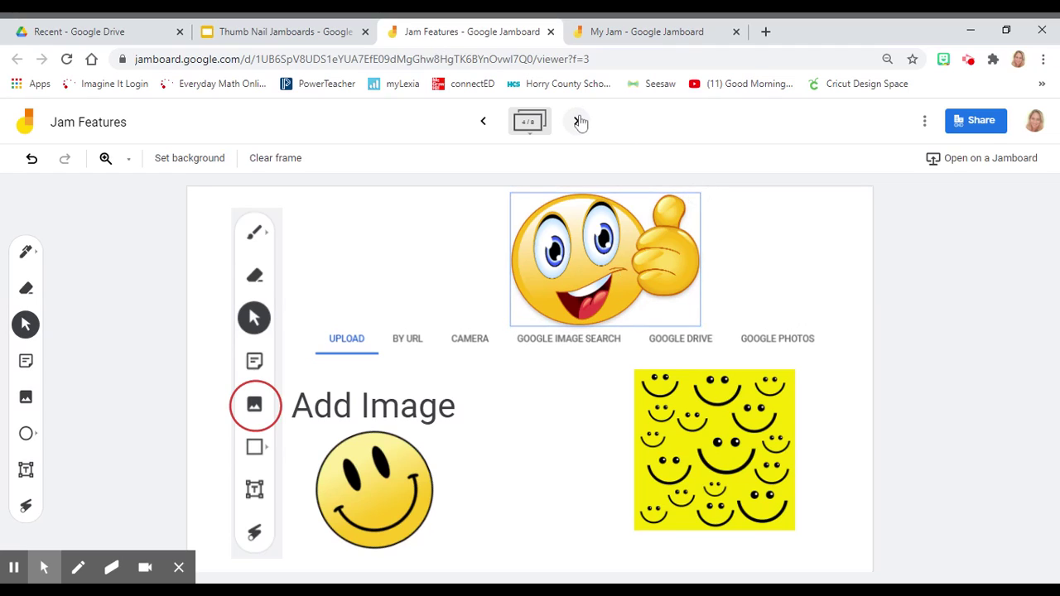
Draw a square at the top right of the Add Shapes frame.
left_click(26, 436)
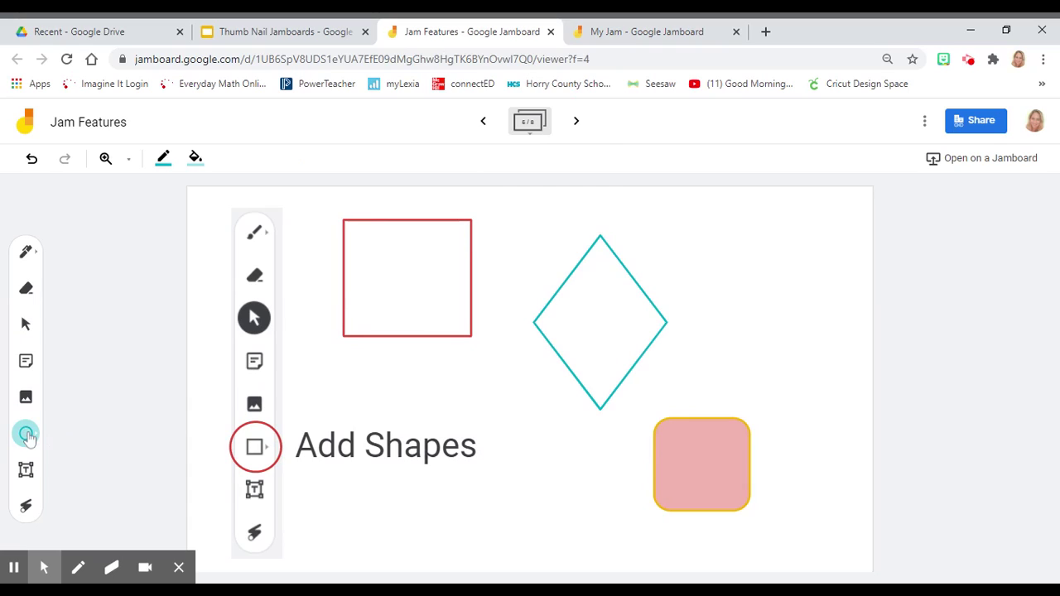
left_click(33, 439)
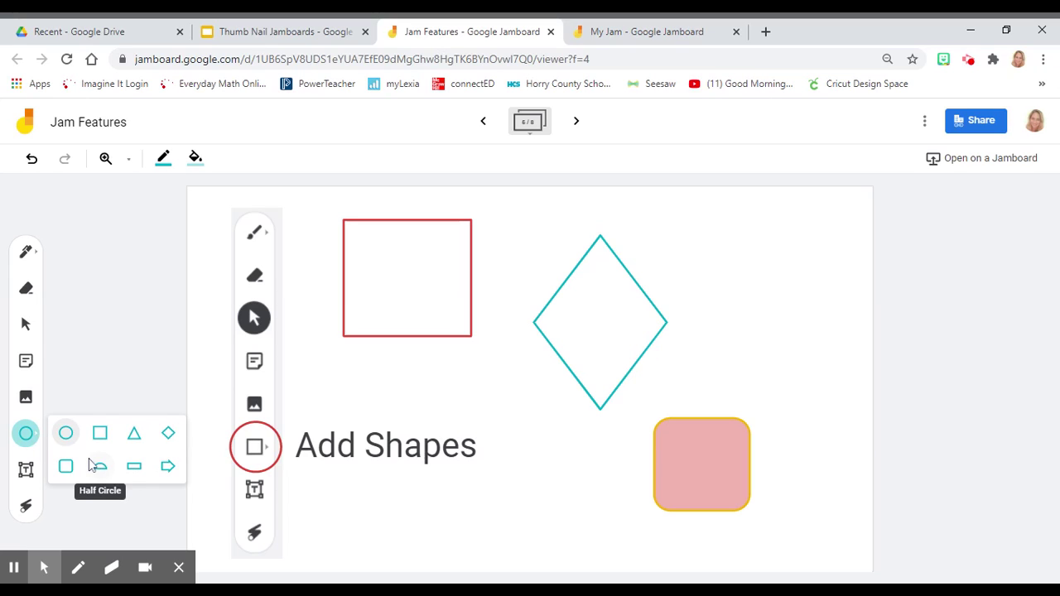
left_click(100, 433)
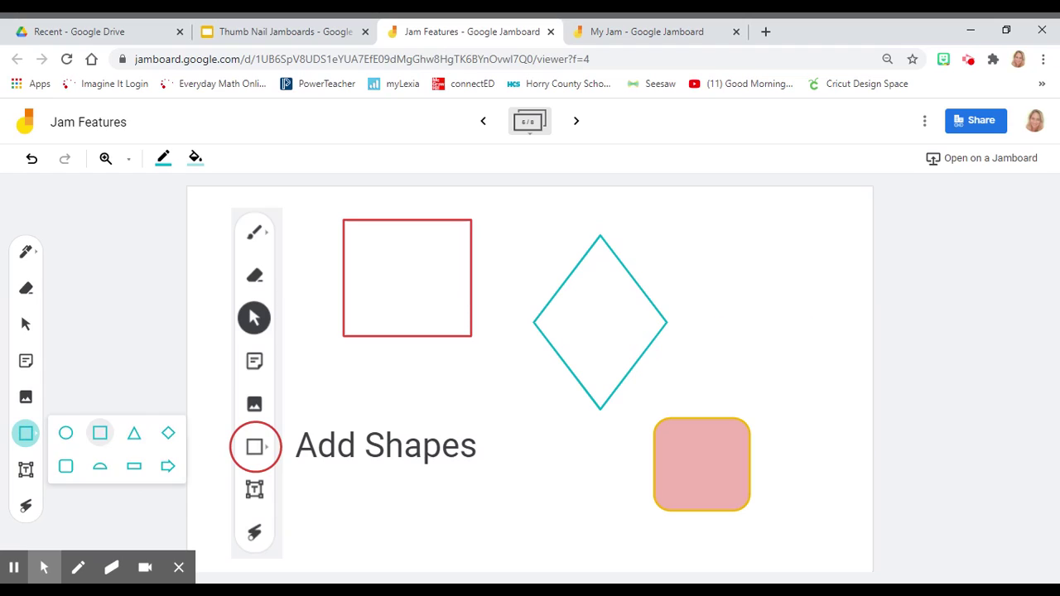
left_click_drag(714, 214, 827, 323)
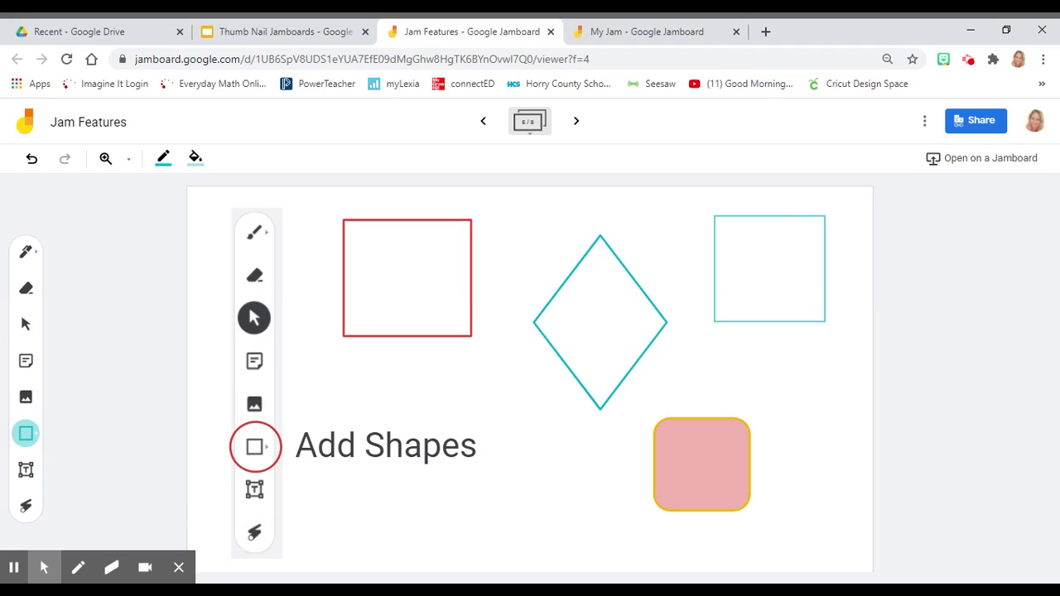
Give the square a green border and a pink fill.
left_click(162, 159)
left_click(235, 189)
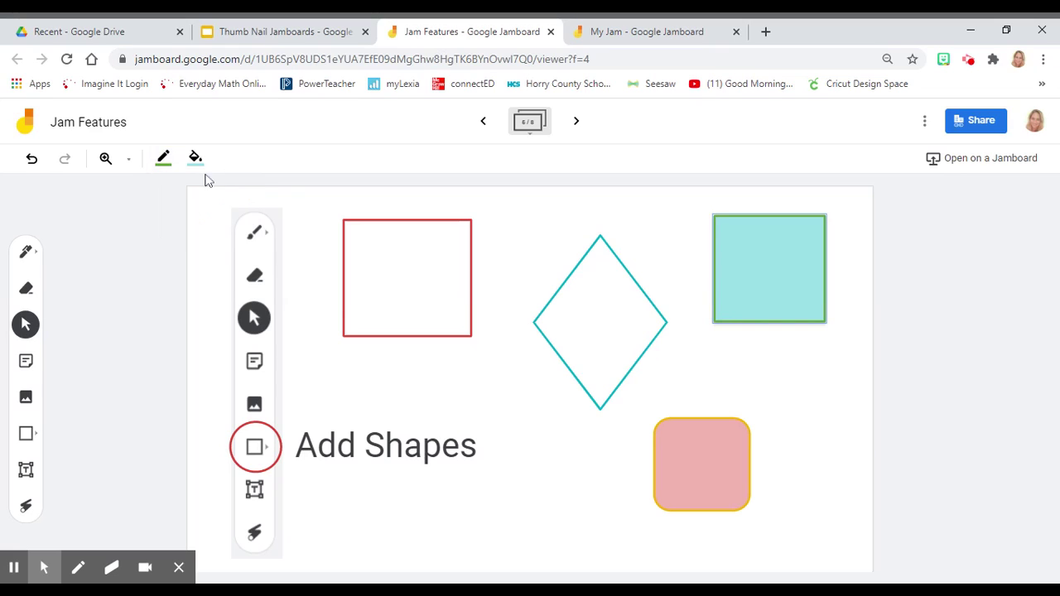
left_click(195, 158)
left_click(234, 221)
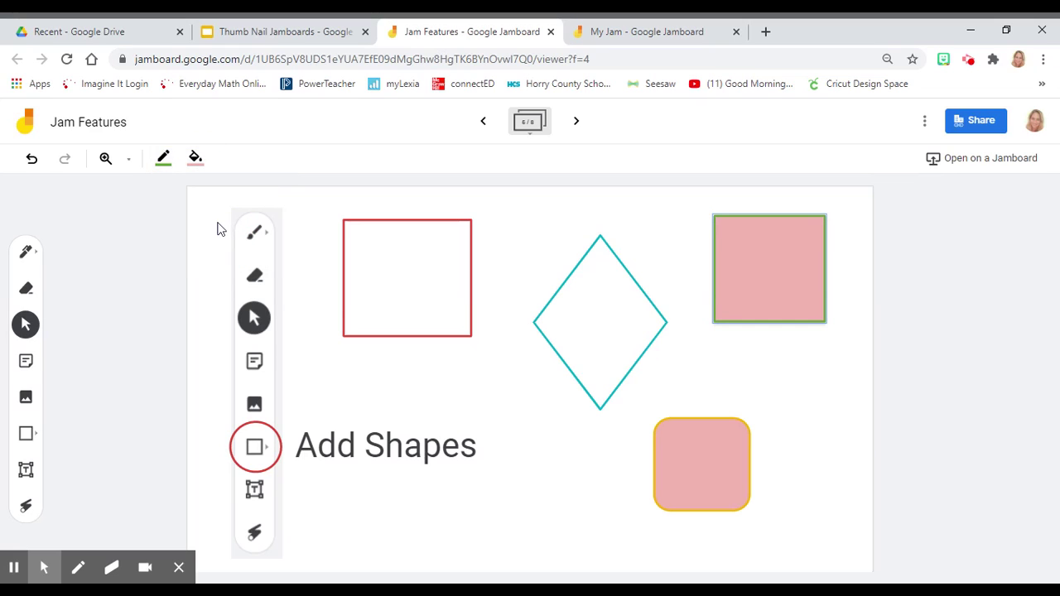
On the Add Text frame, add a text box reading 'Jamboard is great'.
left_click(576, 121)
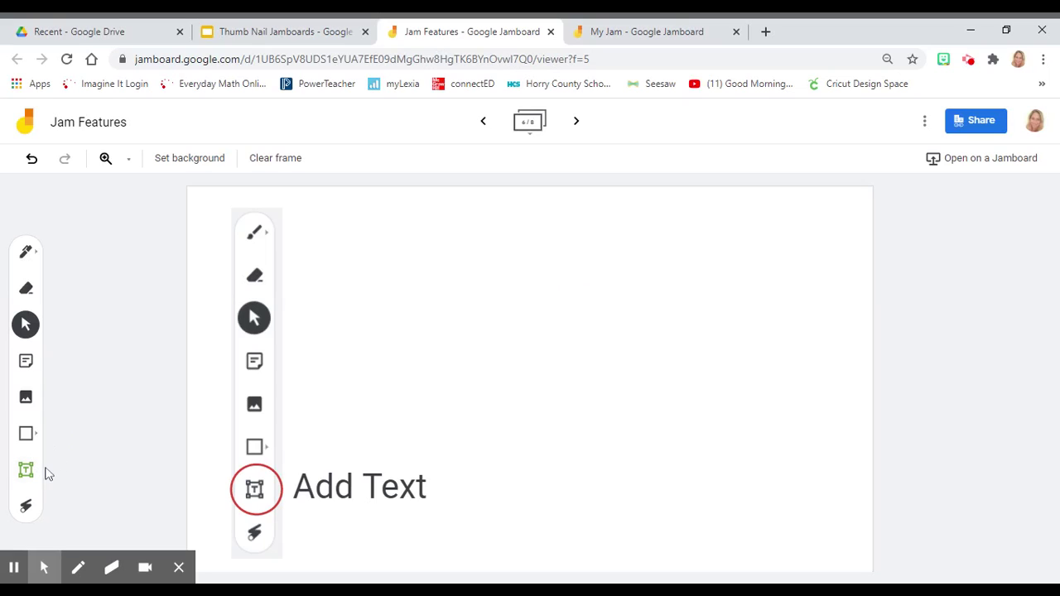
left_click(26, 472)
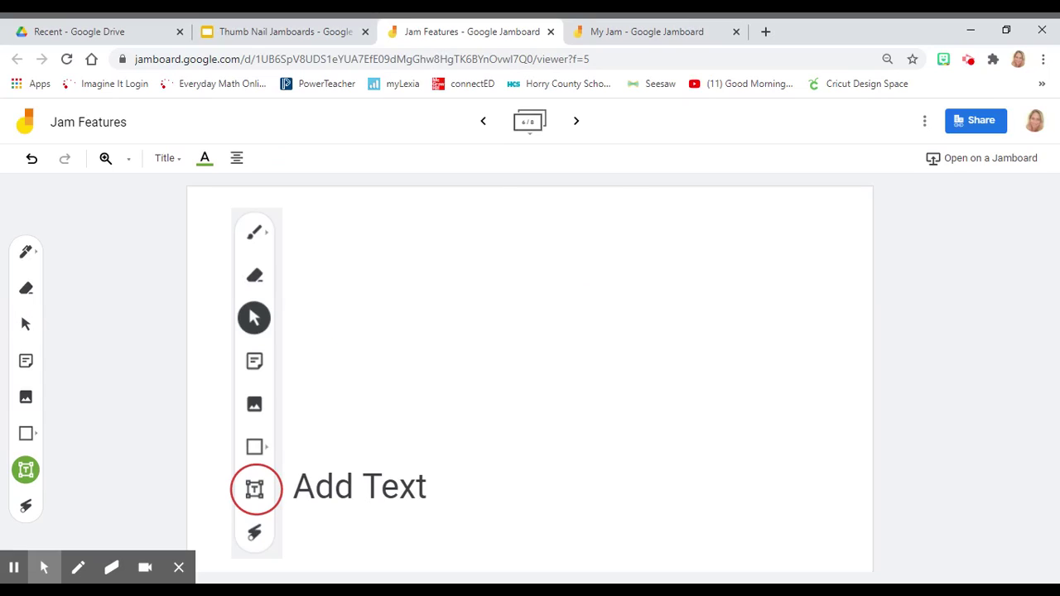
left_click(562, 218)
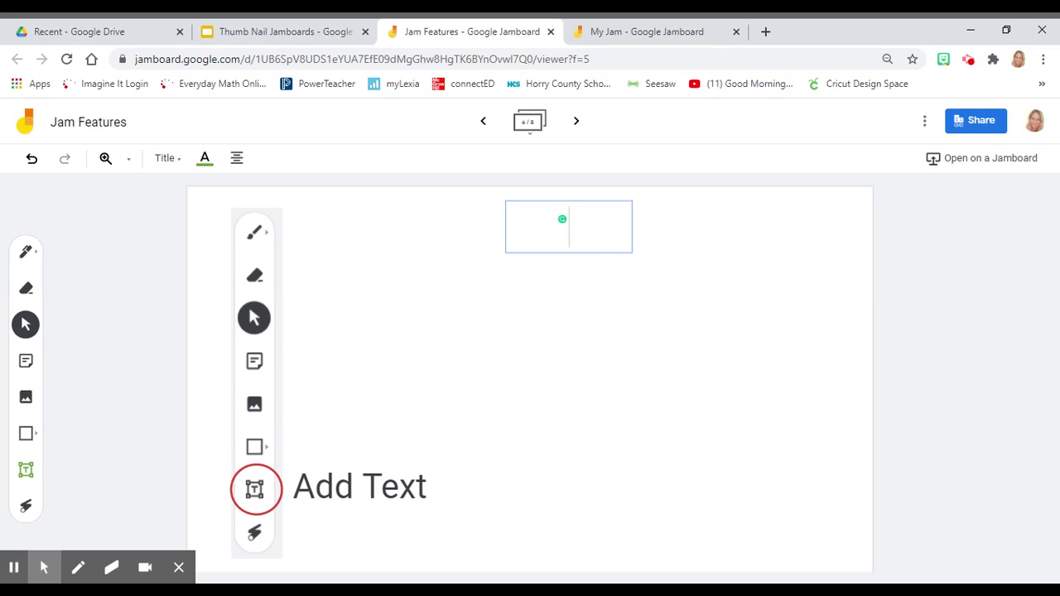
type("Jamboard")
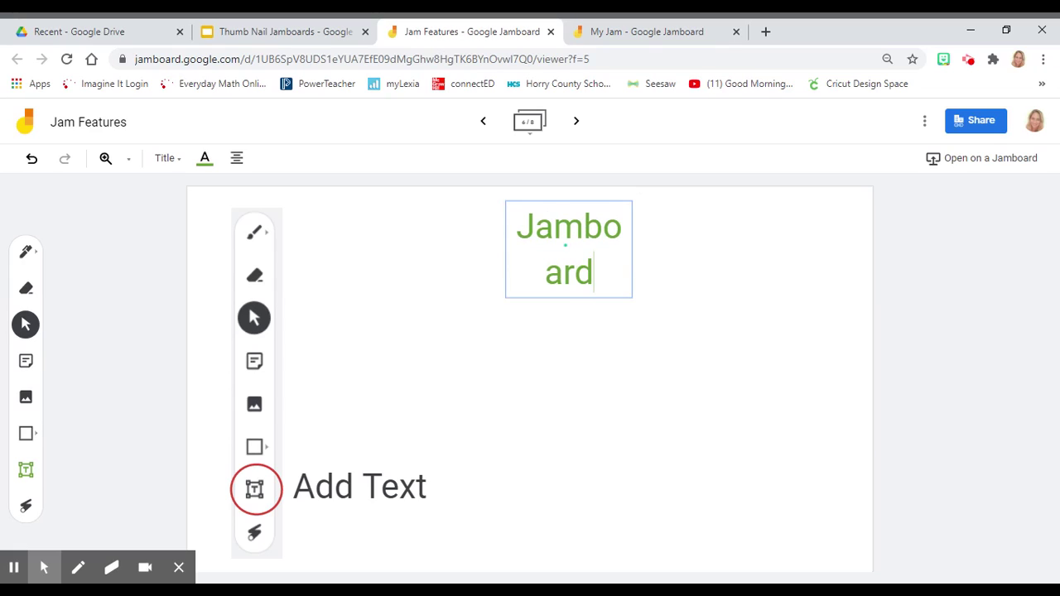
type(" is gre")
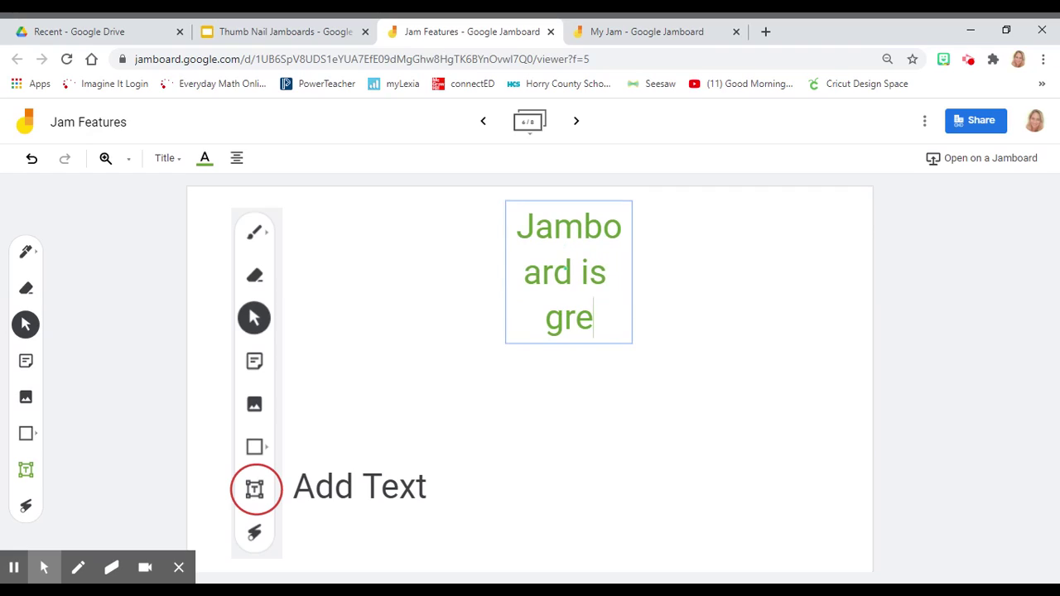
type("at")
left_click(664, 322)
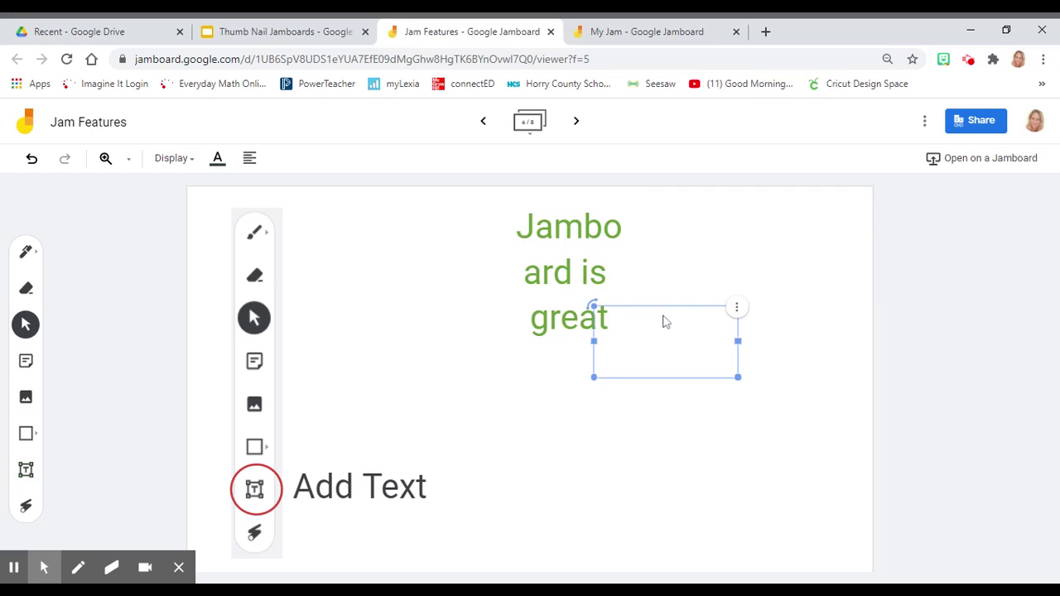
Style the text as Subtitle size, teal colour and left-aligned.
left_click(569, 263)
left_click(165, 159)
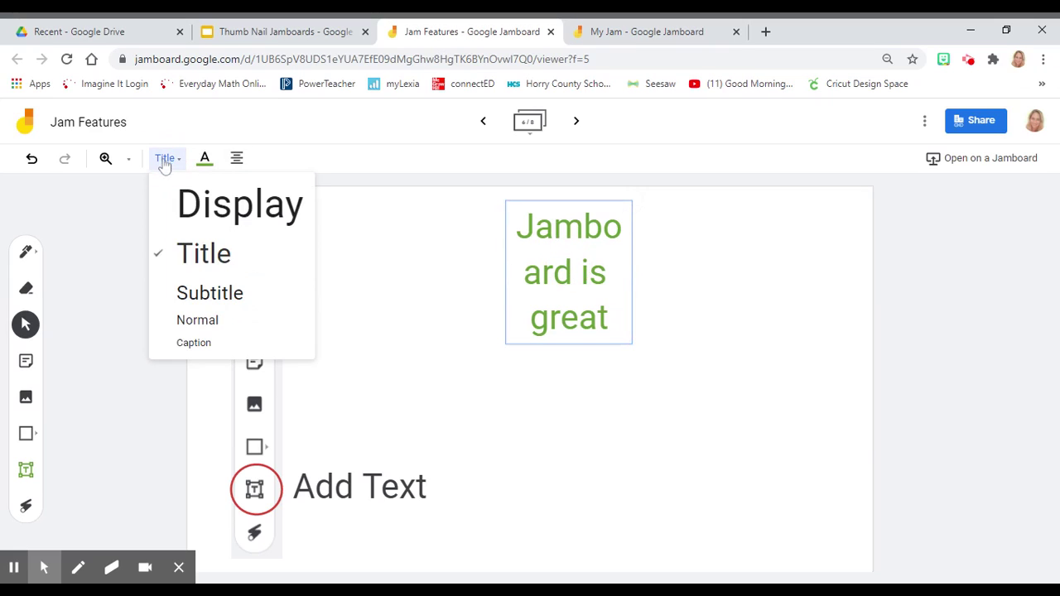
left_click(213, 300)
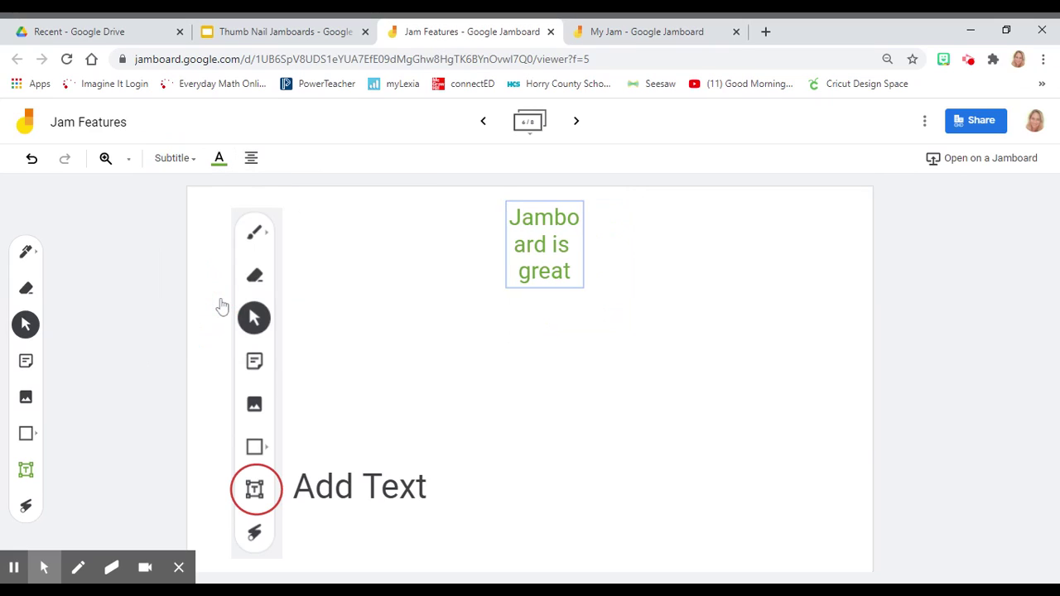
left_click(219, 162)
left_click(256, 191)
left_click(251, 157)
left_click(258, 195)
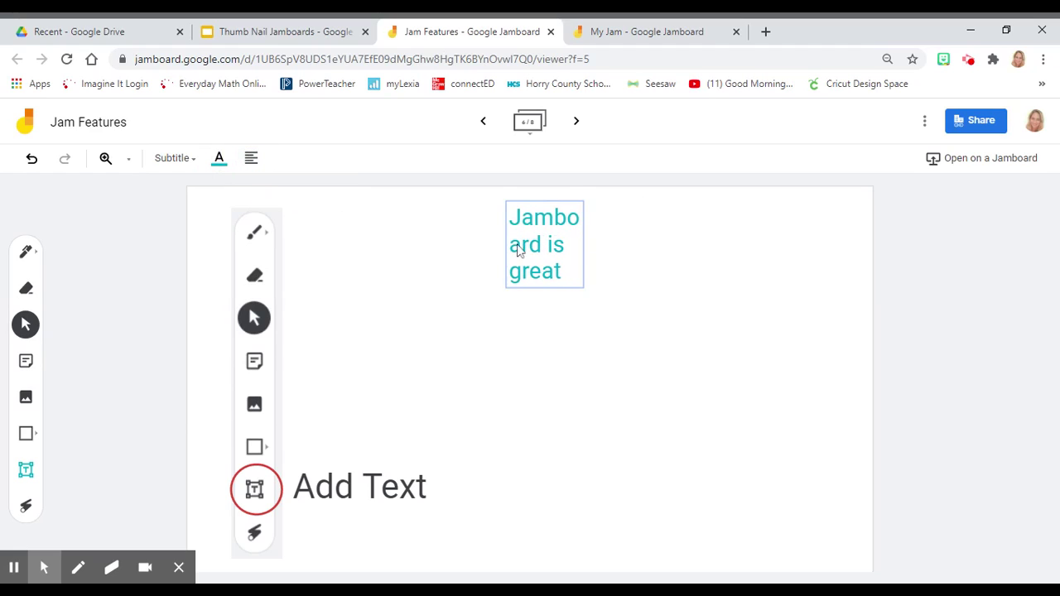
Widen the text box and move it down toward the frame centre.
left_click(585, 244)
left_click_drag(584, 244, 692, 234)
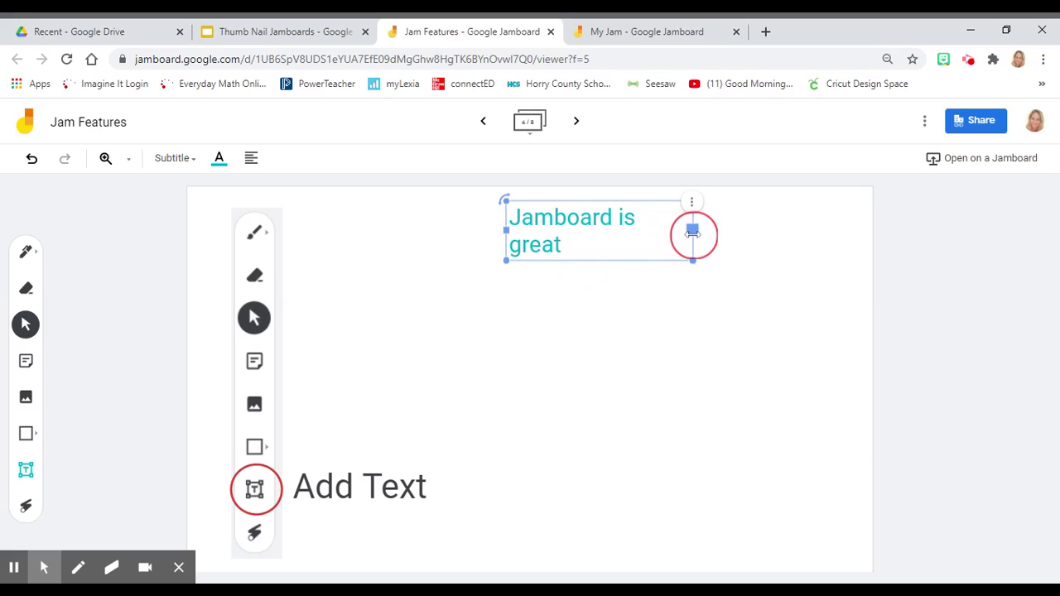
left_click_drag(594, 250, 576, 310)
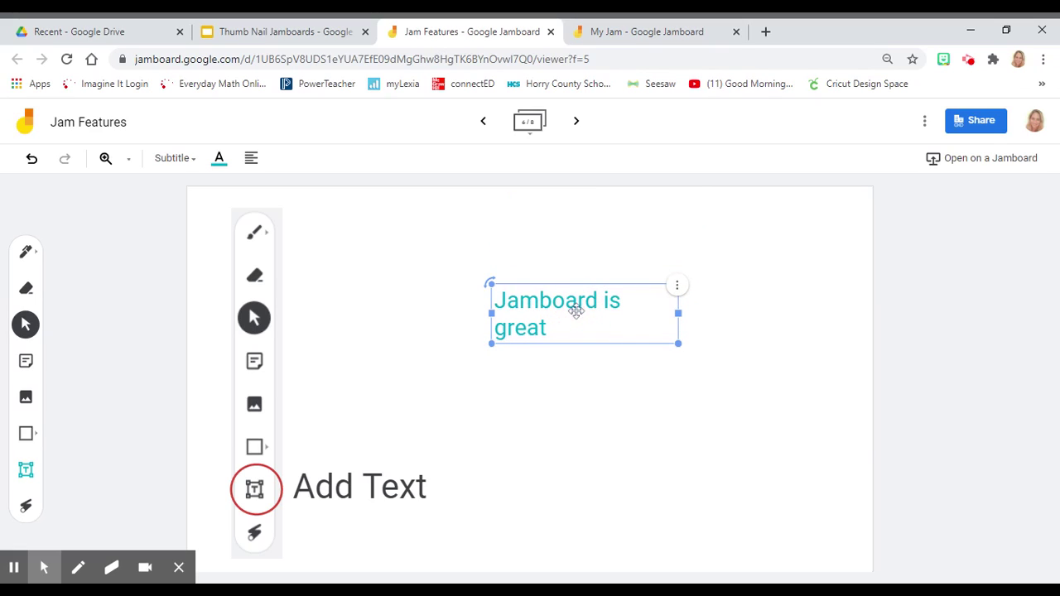
On the Laser Pen frame, sweep a red laser trail diagonally across the board.
left_click(577, 122)
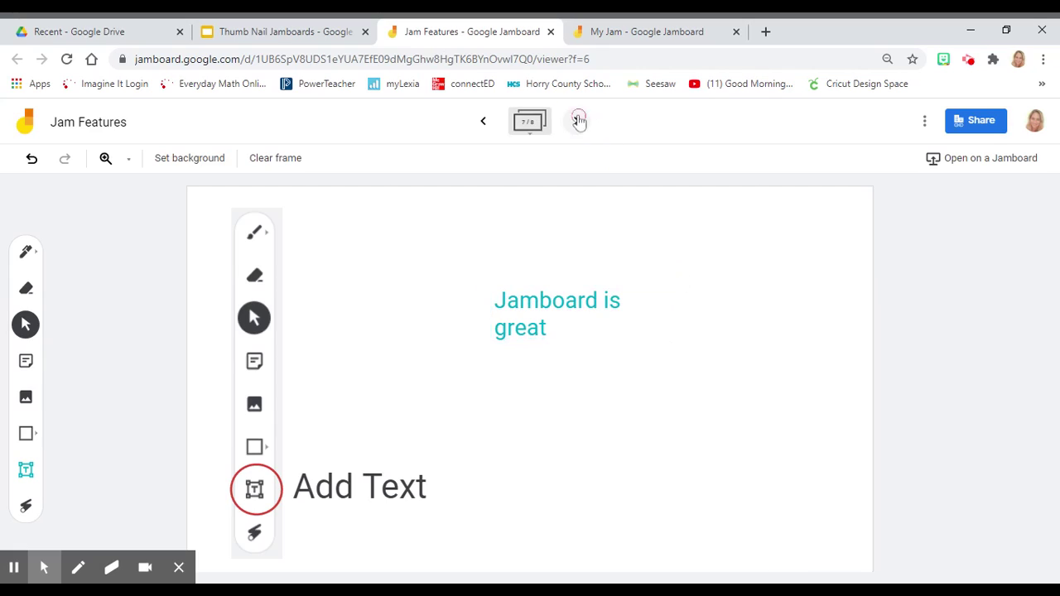
left_click(25, 508)
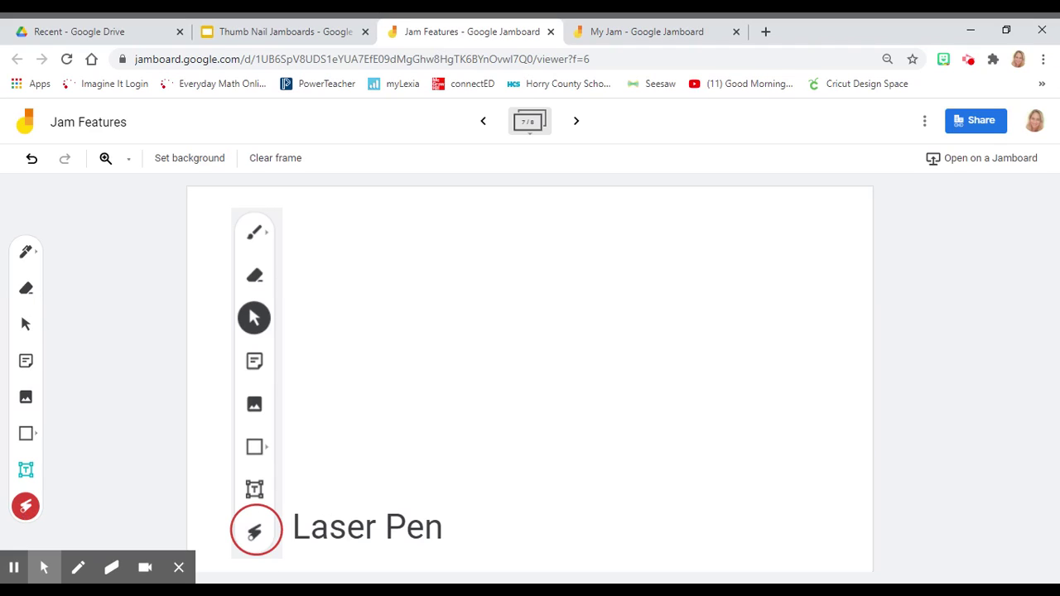
mouse_move(325, 271)
left_mouse_down()
mouse_move(508, 274)
mouse_move(733, 436)
left_mouse_up()
Set frame 8's background to a green chalkboard image from a 'chalkboard' image search.
left_click(575, 121)
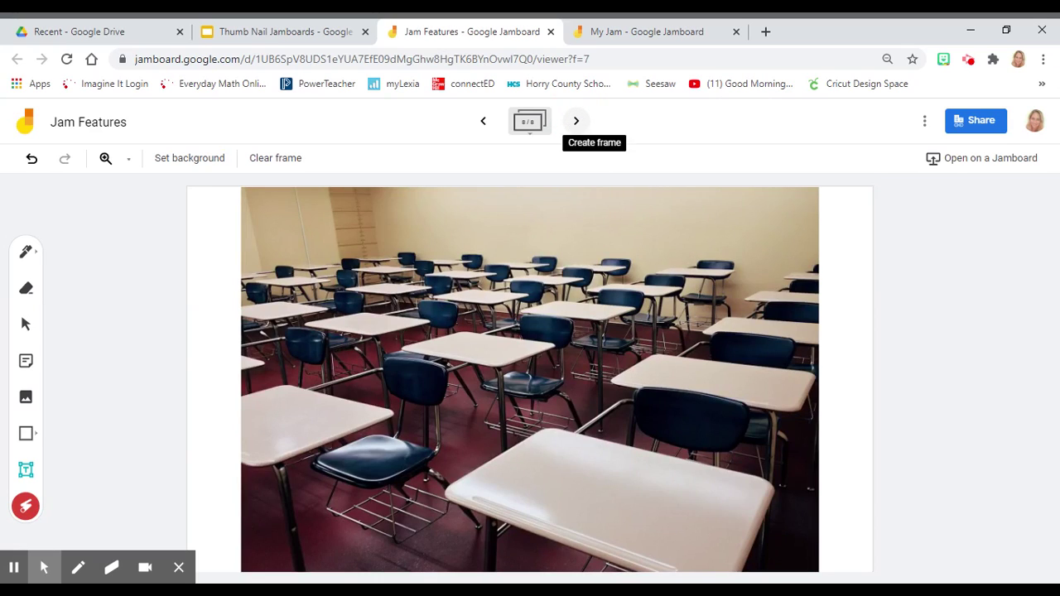
left_click(191, 159)
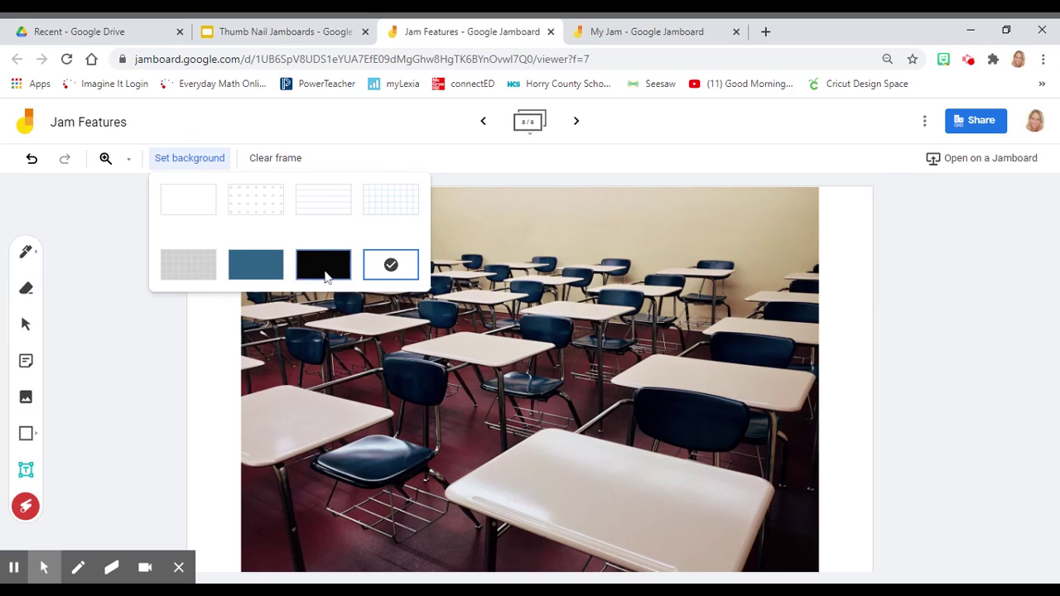
left_click(387, 264)
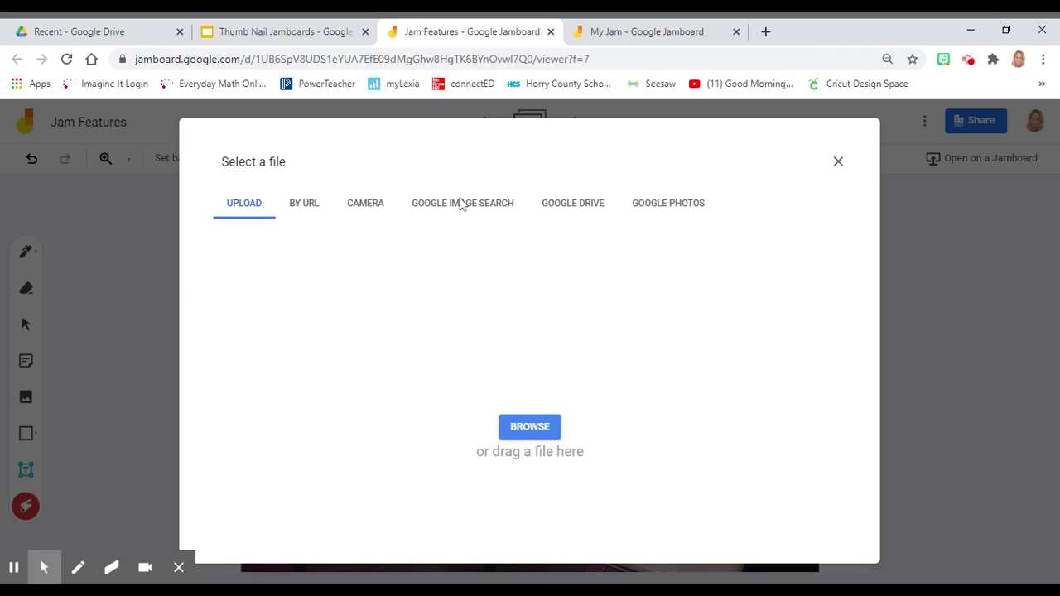
left_click(460, 203)
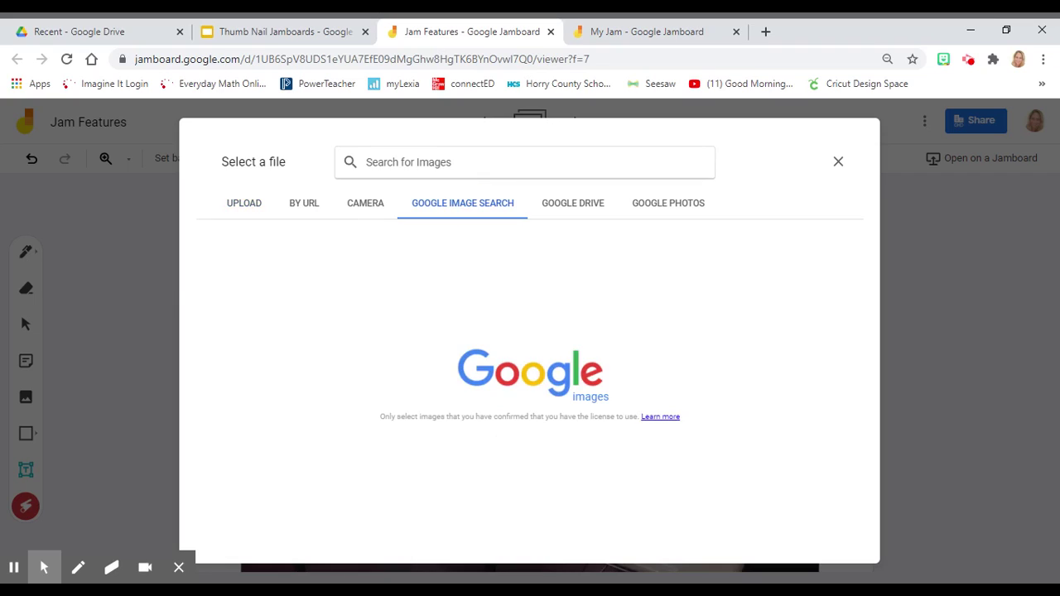
left_click(478, 158)
type("chalkboa")
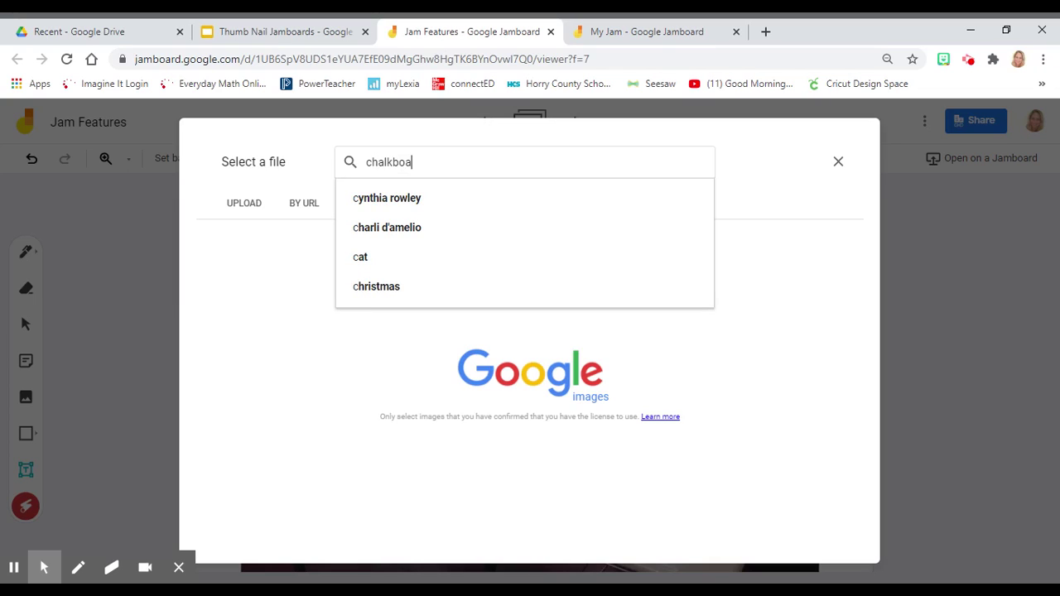
type("rd")
key("Return")
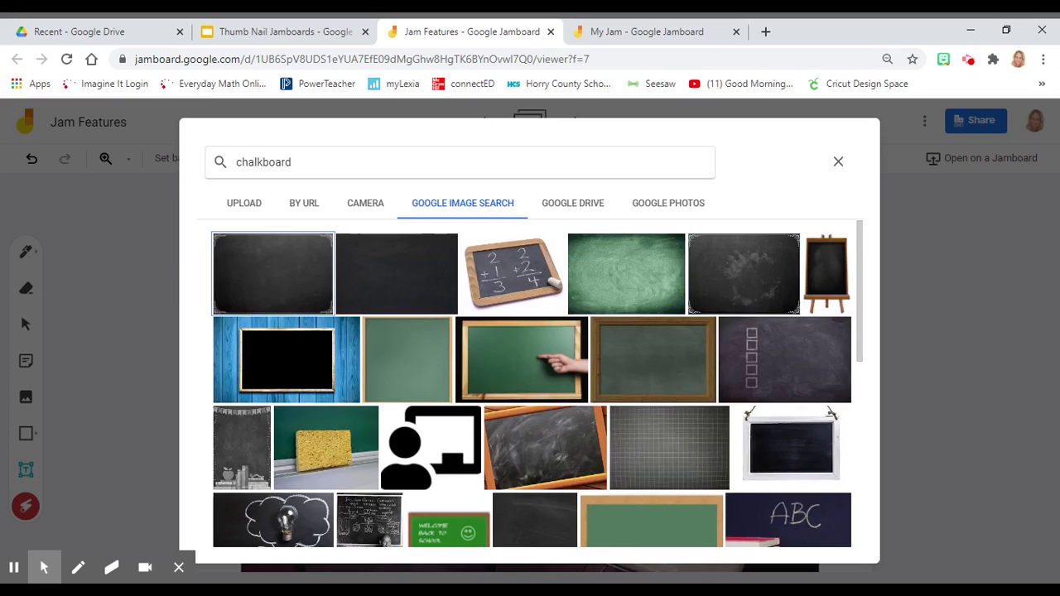
scroll(685, 523, "down", 1)
left_click(685, 523)
left_click(789, 536)
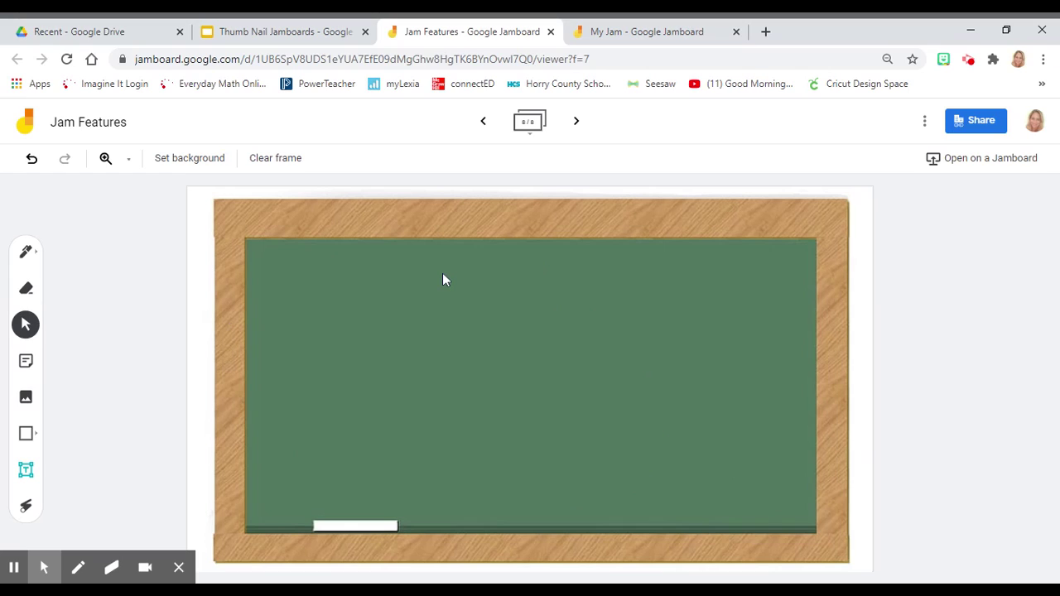
Add a blank ninth frame, then step back through the chalkboard and Laser Pen frames to Add Text.
left_click(576, 122)
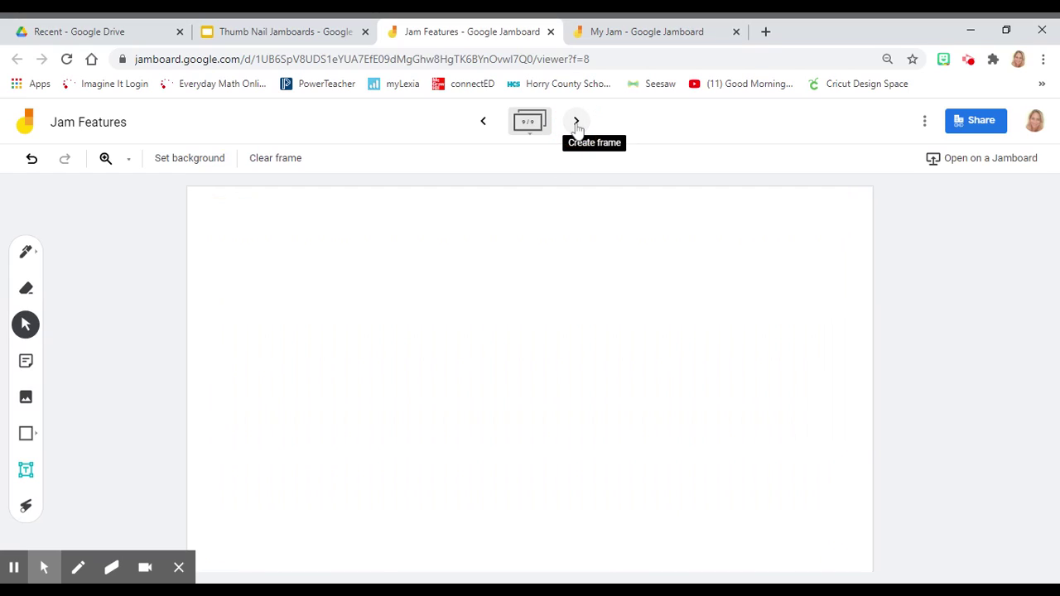
left_click(527, 133)
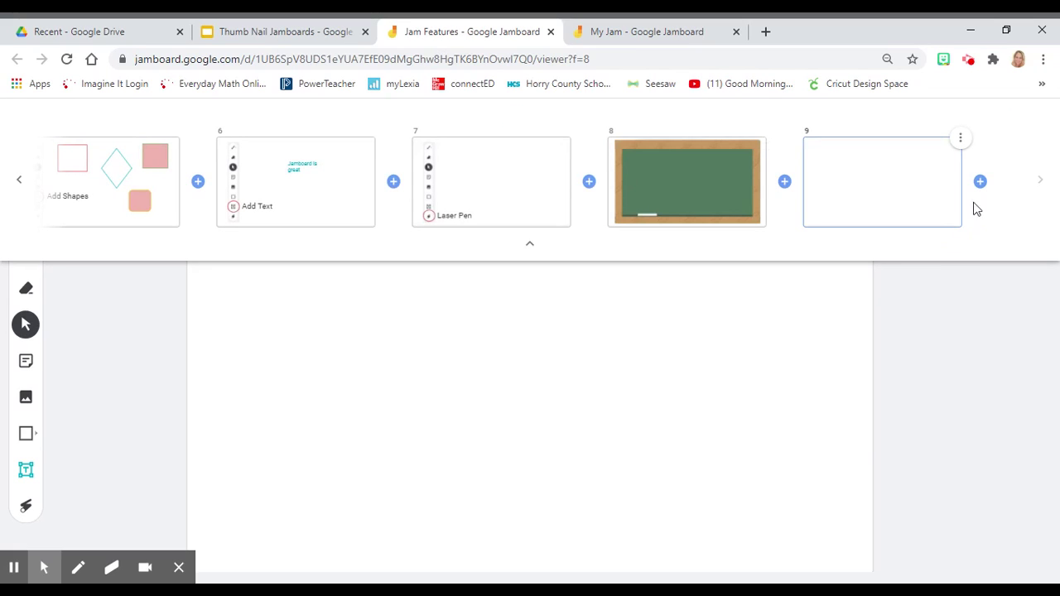
left_click(20, 181)
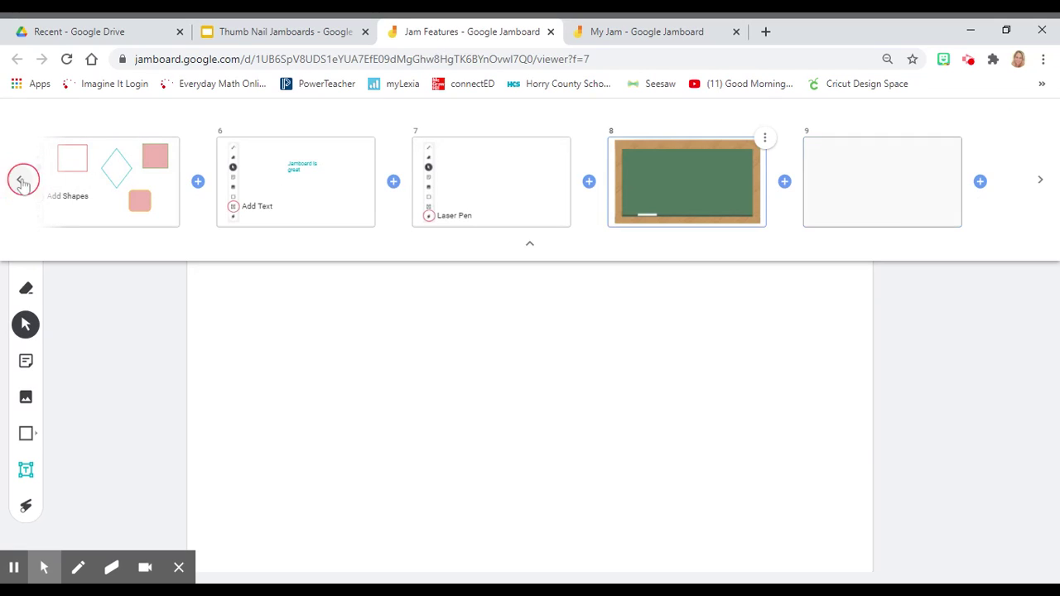
left_click(21, 181)
left_click(21, 181)
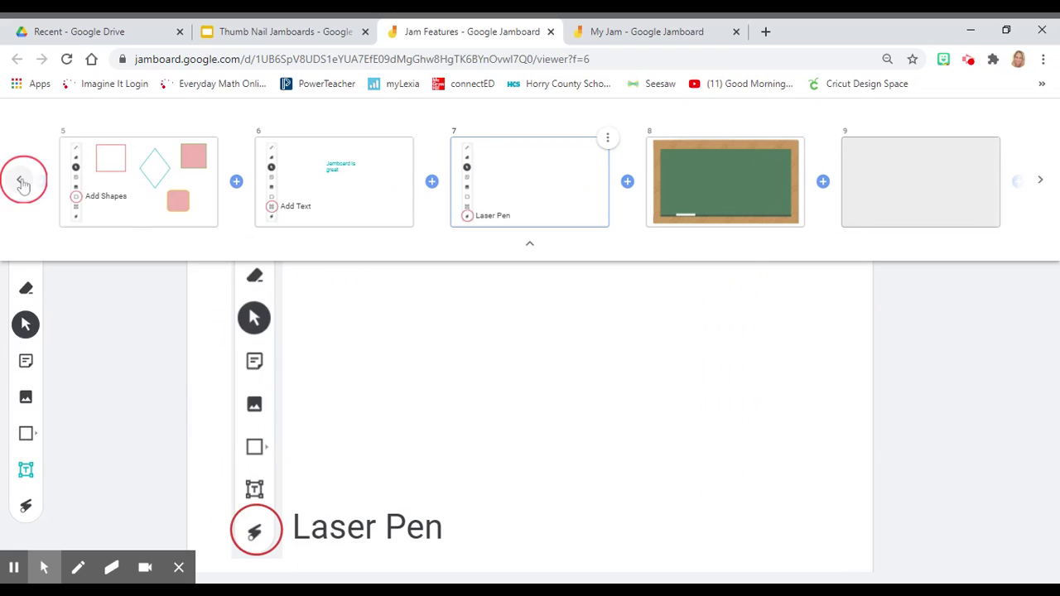
Move the Add Image frame ahead of Sticky Notes as frame 3, then return to Add Text.
left_click_drag(428, 191, 180, 198)
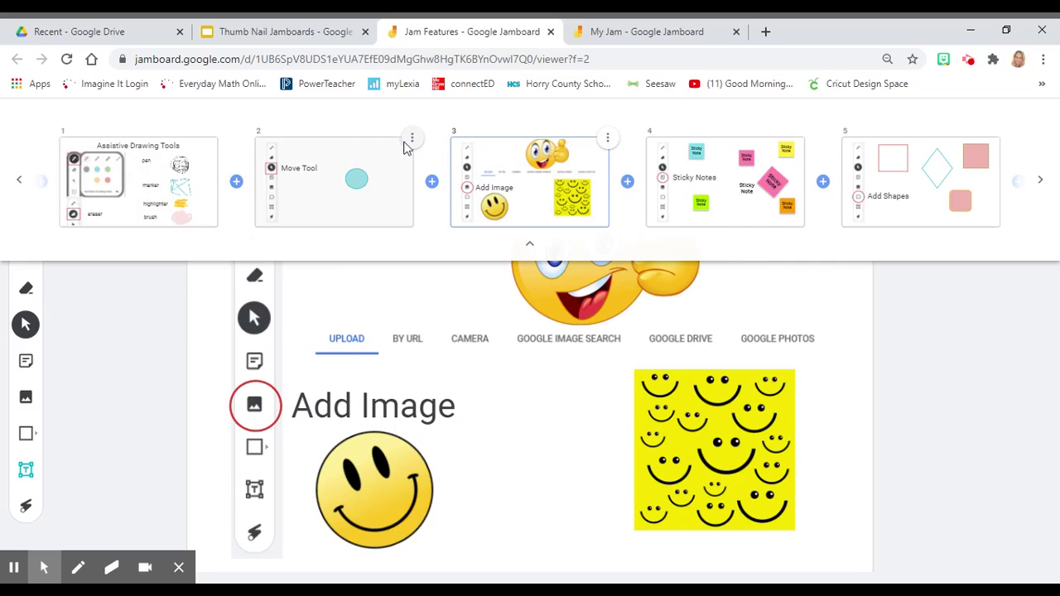
left_click(412, 139)
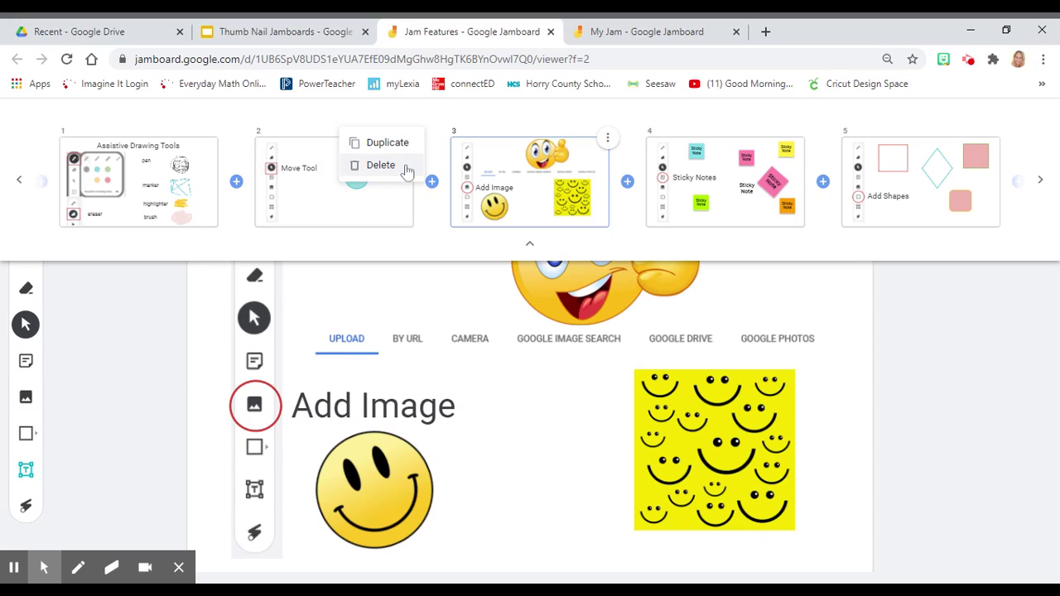
left_click(1042, 182)
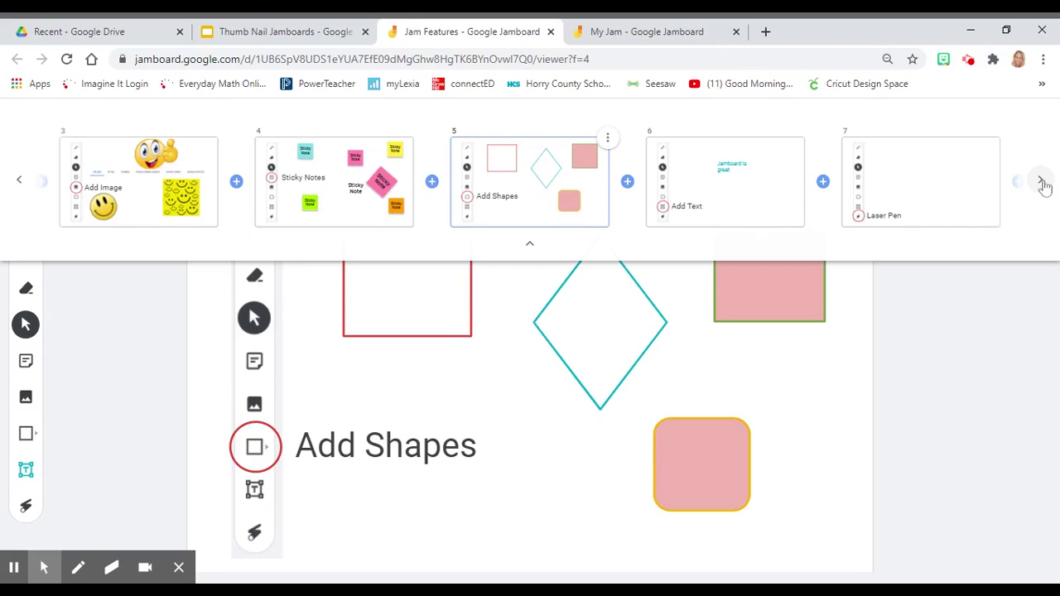
left_click(1041, 182)
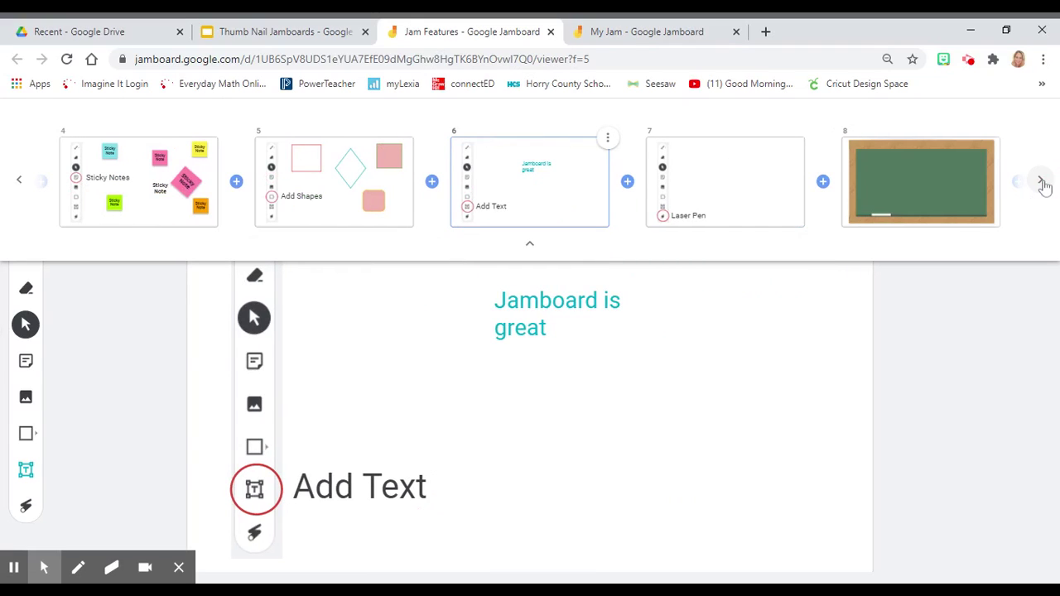
left_click(972, 346)
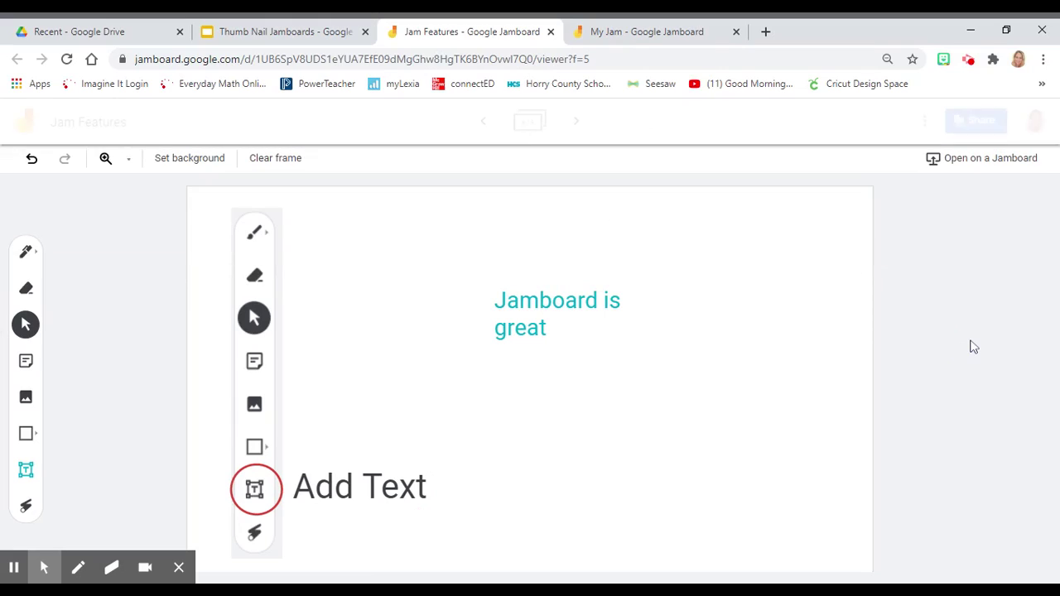
left_click(925, 121)
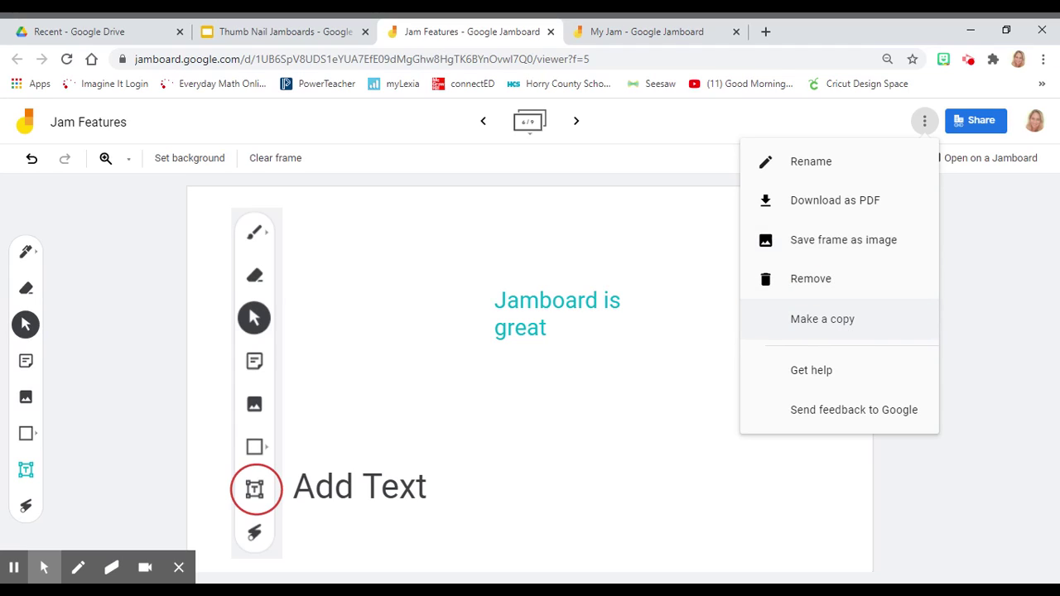
left_click(1015, 323)
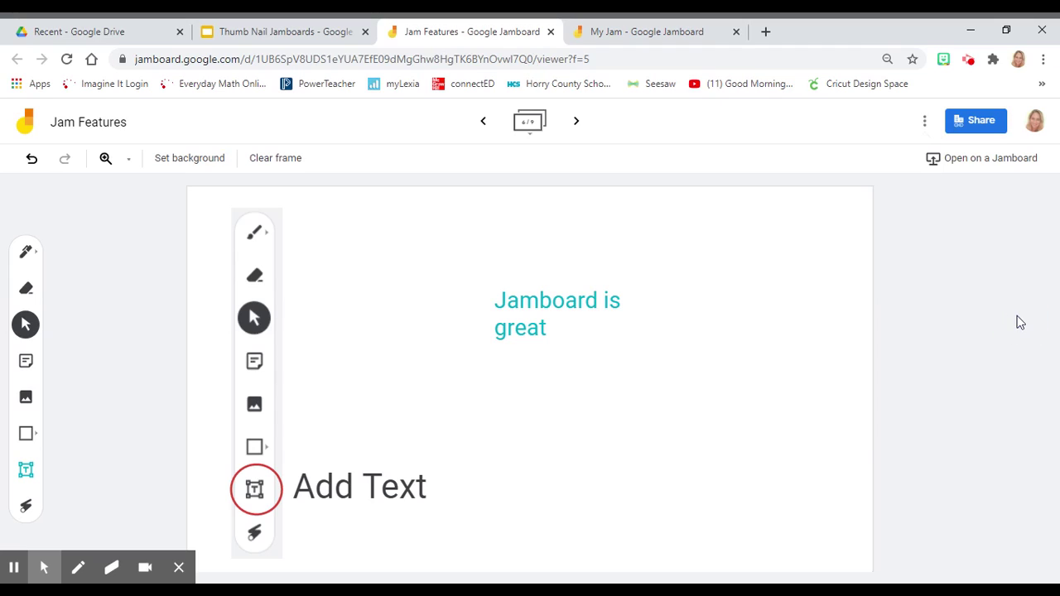
Review the board's link access for Horry County Schools and its Viewer/Editor permission choices.
left_click(974, 126)
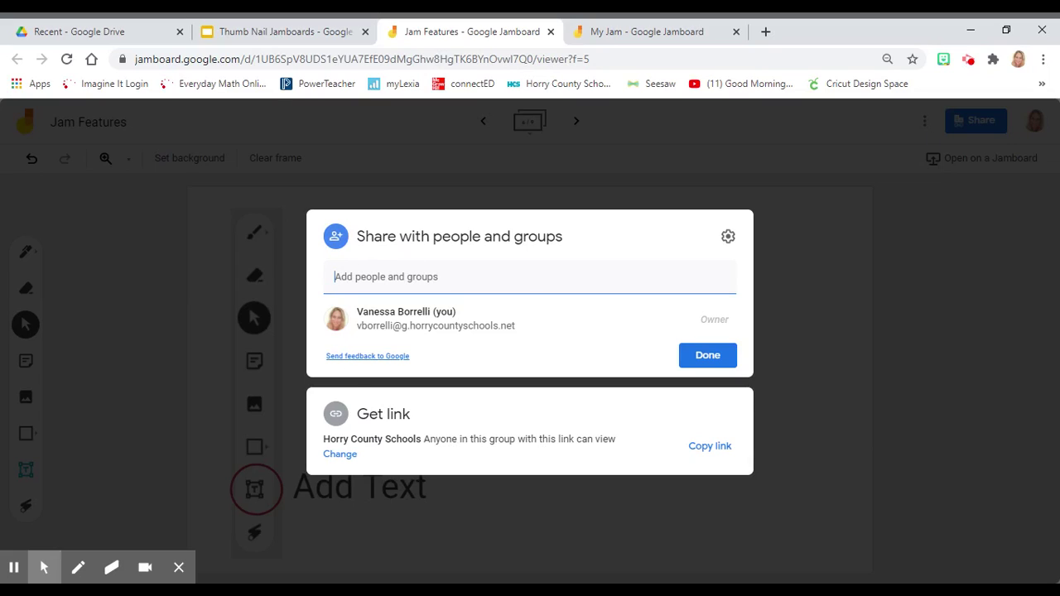
left_click(341, 457)
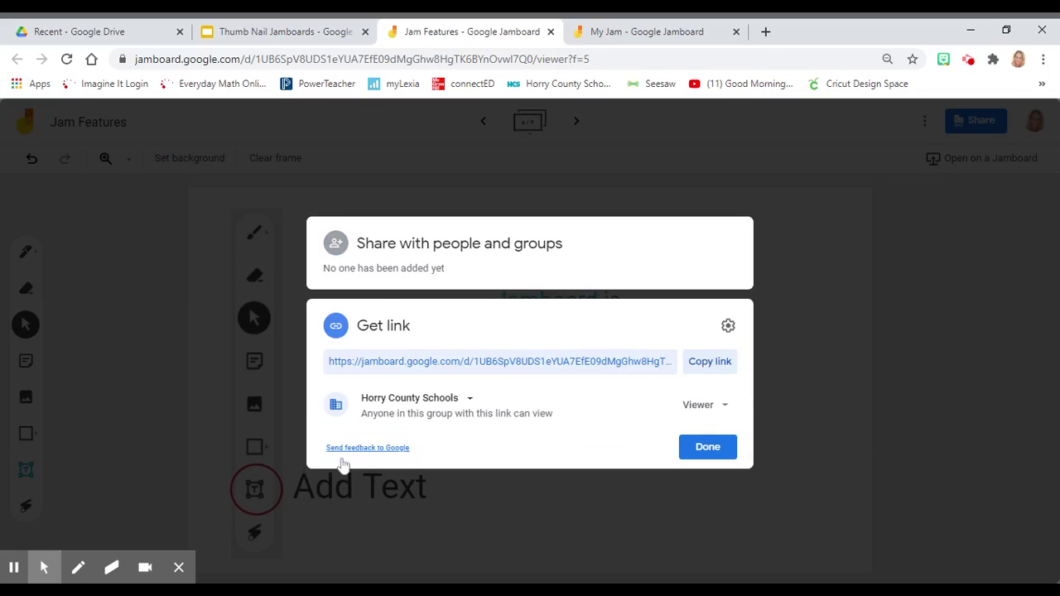
left_click(470, 398)
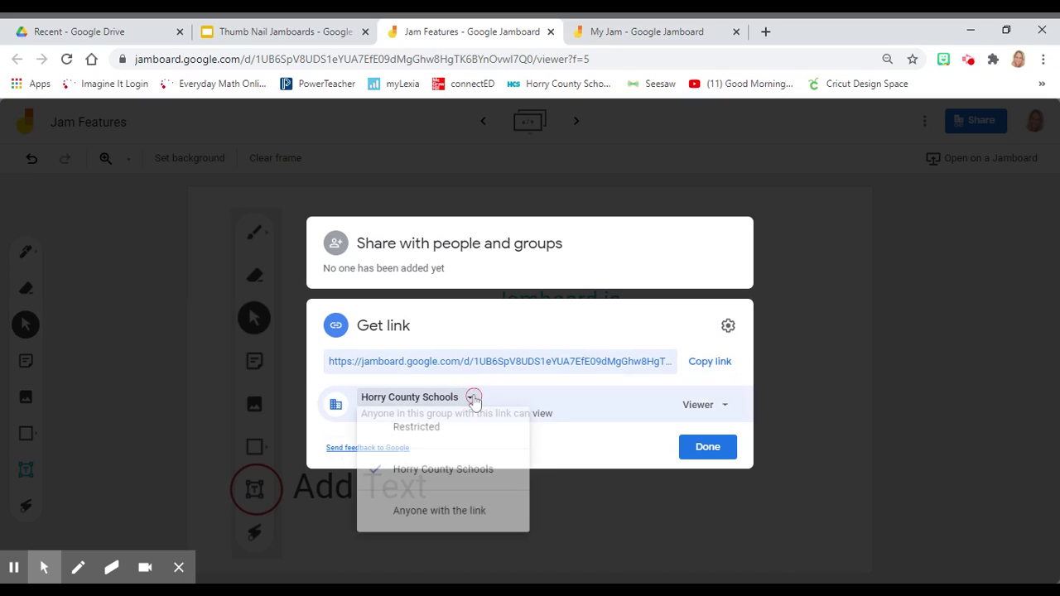
left_click(731, 406)
left_click(731, 405)
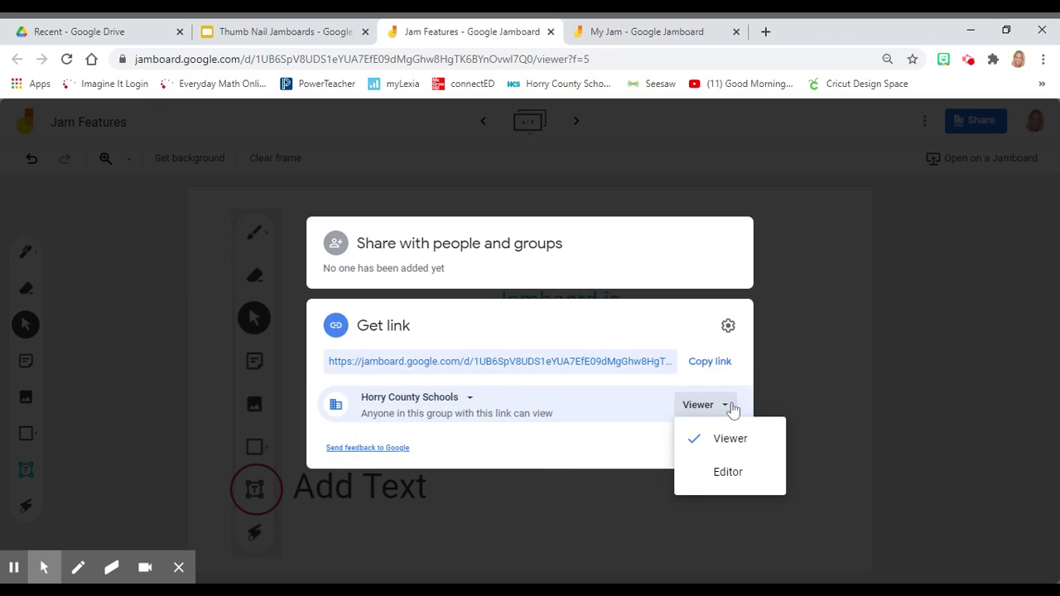